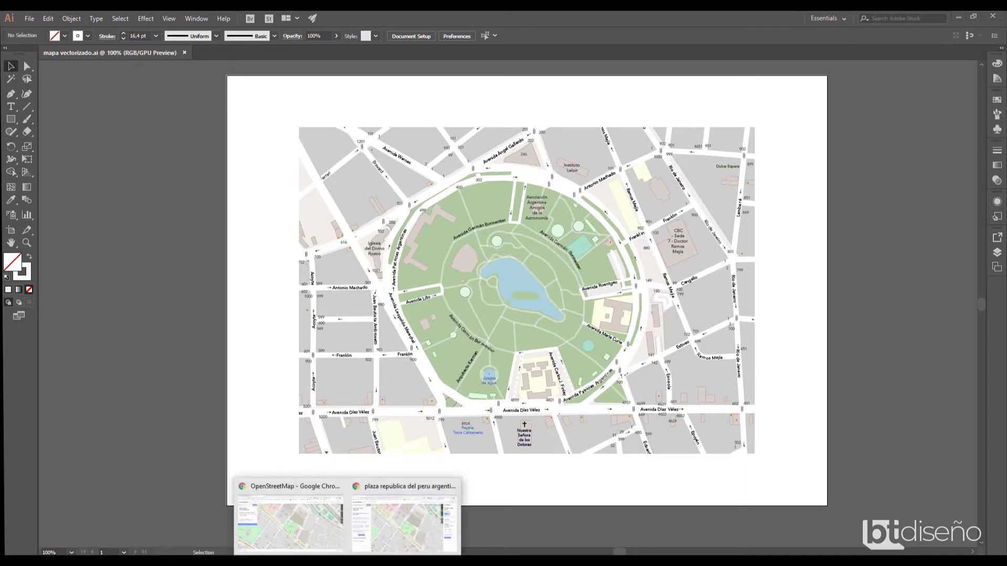
# - Search OpenStreetMap for 'parque centenario buenos aires' and zoom out to scale 1:4650
pyautogui.click(403, 511)
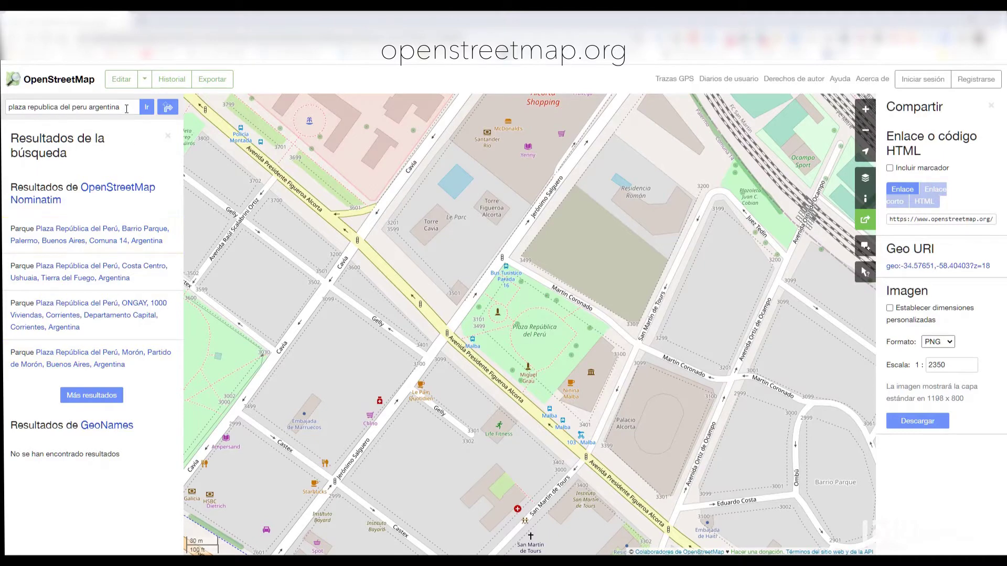
pyautogui.moveTo(126, 109); pyautogui.dragTo(7, 109)
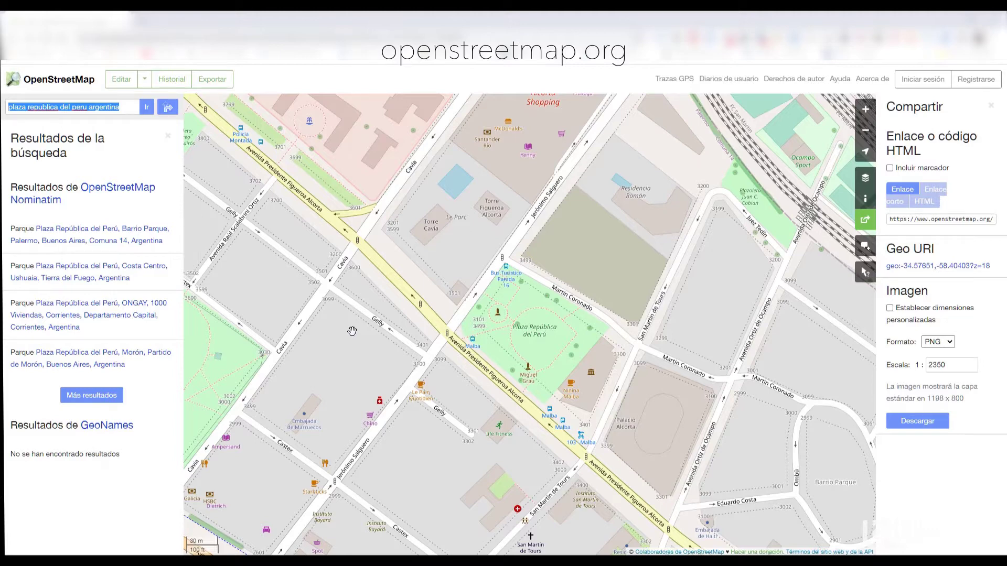
pyautogui.write('parque centenario bu')
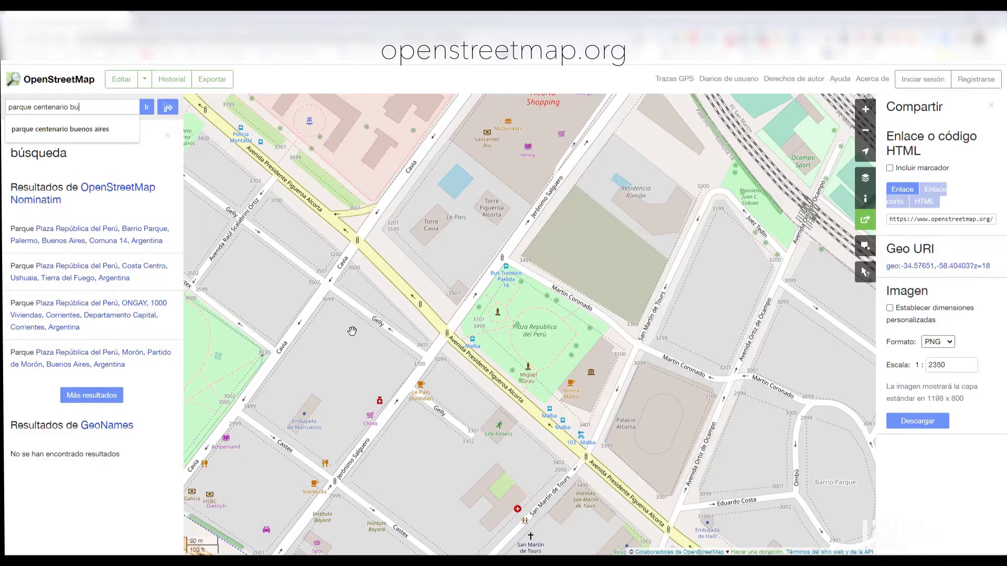
pyautogui.write('enos aires')
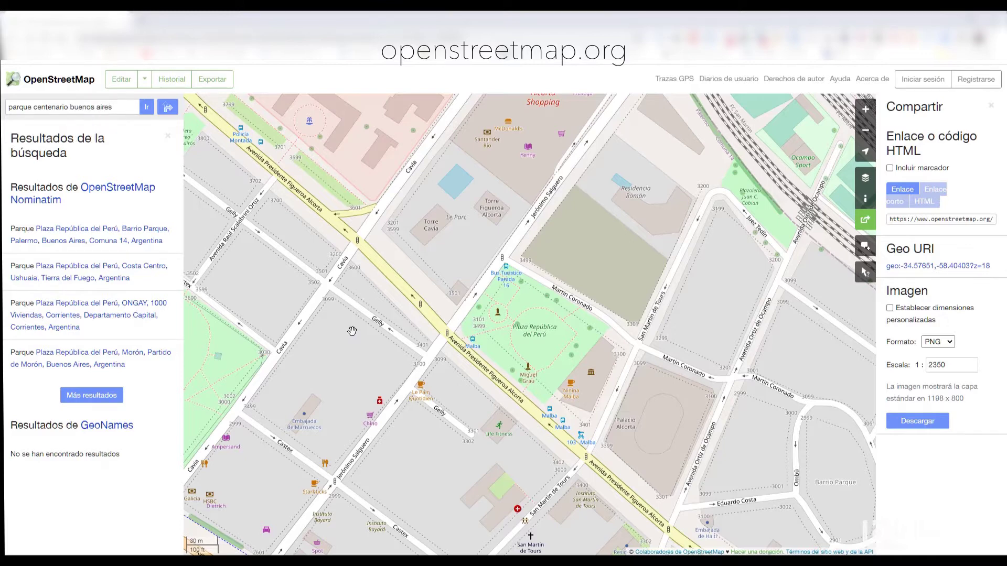
pyautogui.click(147, 107)
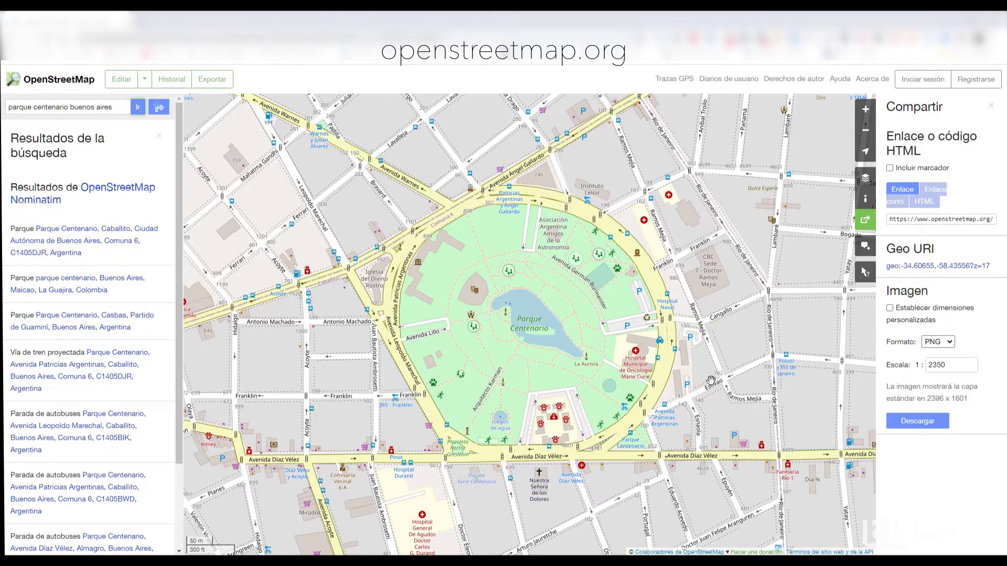
pyautogui.scroll(-2, 714, 362)
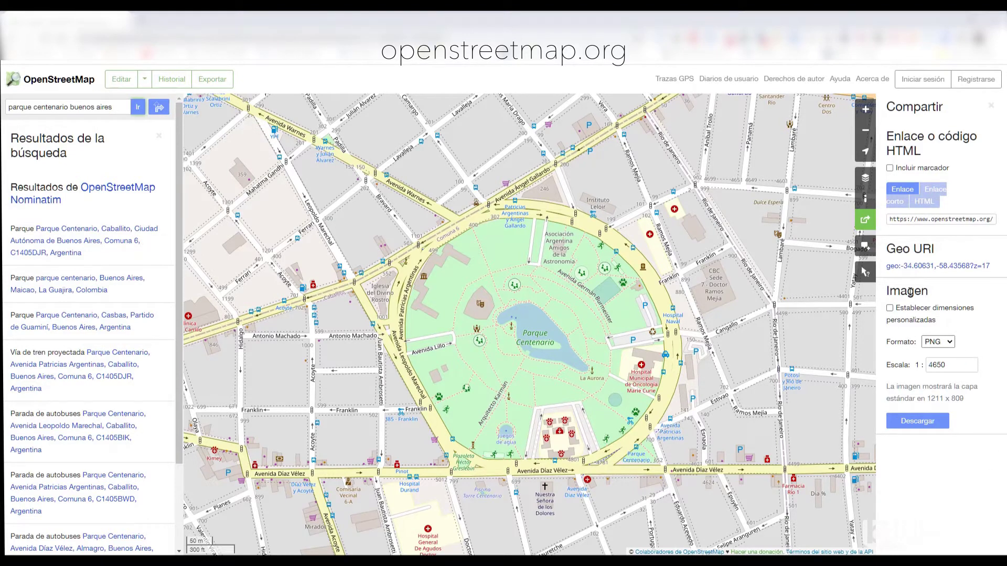
# - Set a custom export area framing the whole park and its surrounding blocks
pyautogui.click(890, 308)
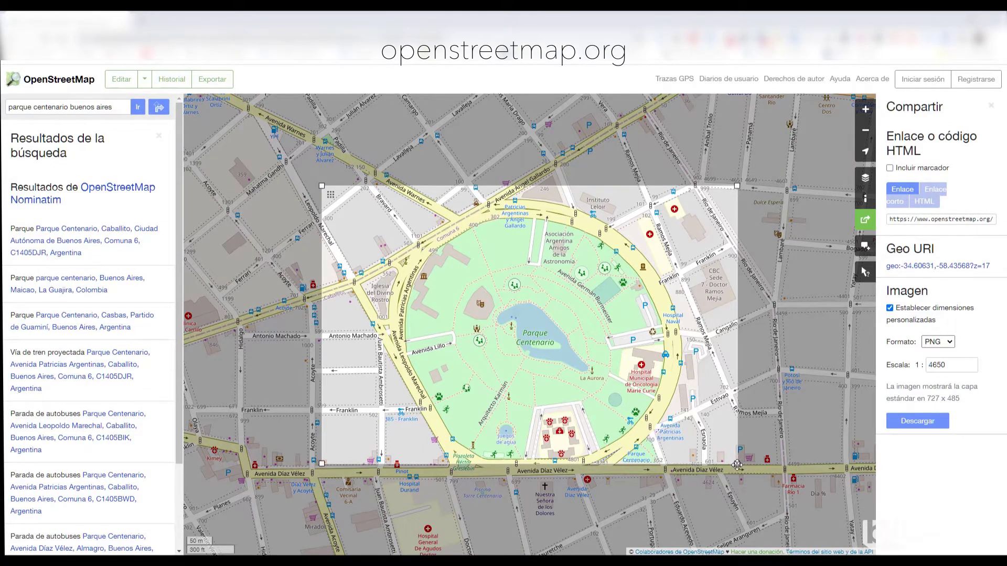
pyautogui.moveTo(736, 464)
pyautogui.mouseDown()
pyautogui.moveTo(745, 502)
pyautogui.moveTo(778, 521)
pyautogui.mouseUp()
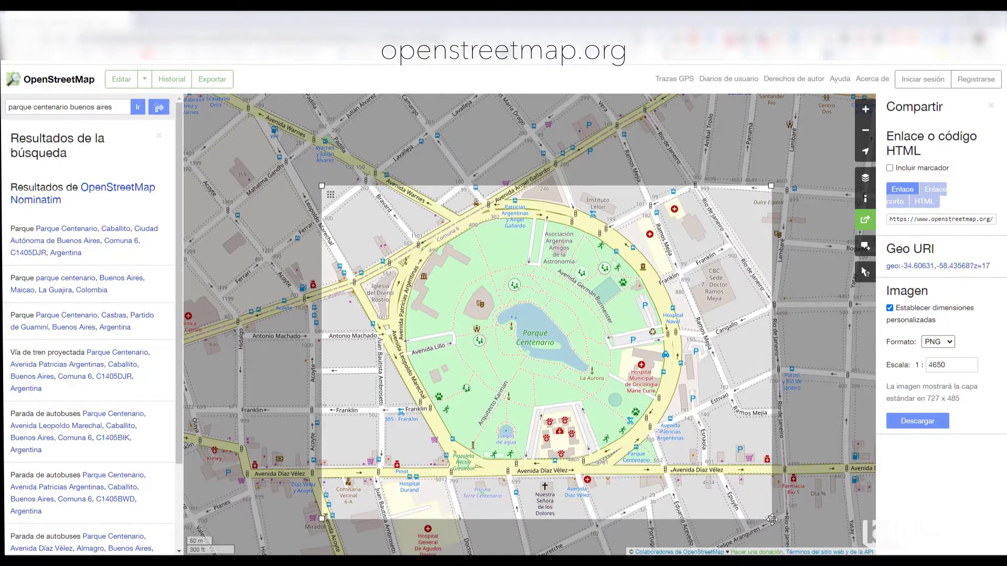
pyautogui.moveTo(322, 186); pyautogui.dragTo(273, 160)
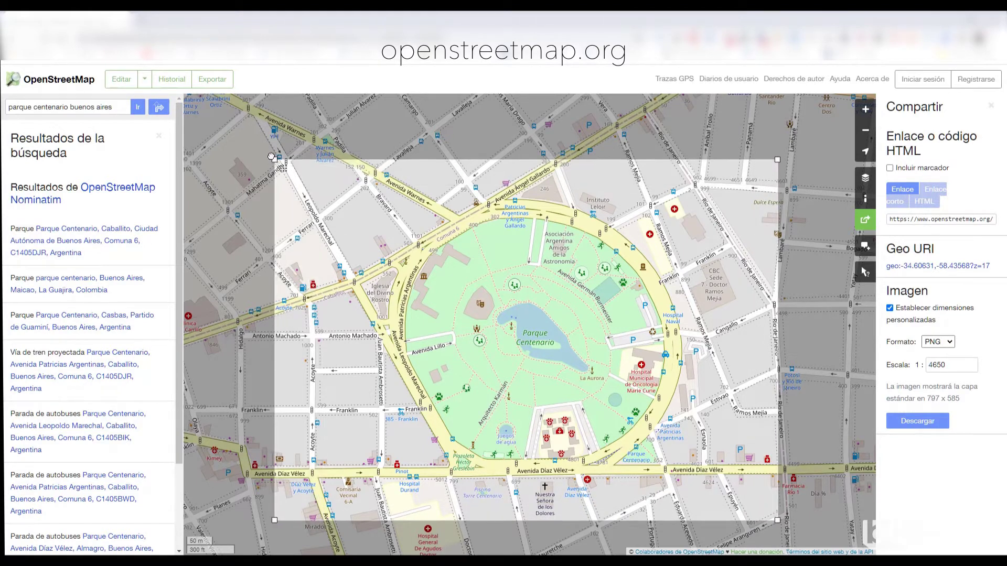
pyautogui.moveTo(778, 522); pyautogui.dragTo(801, 532)
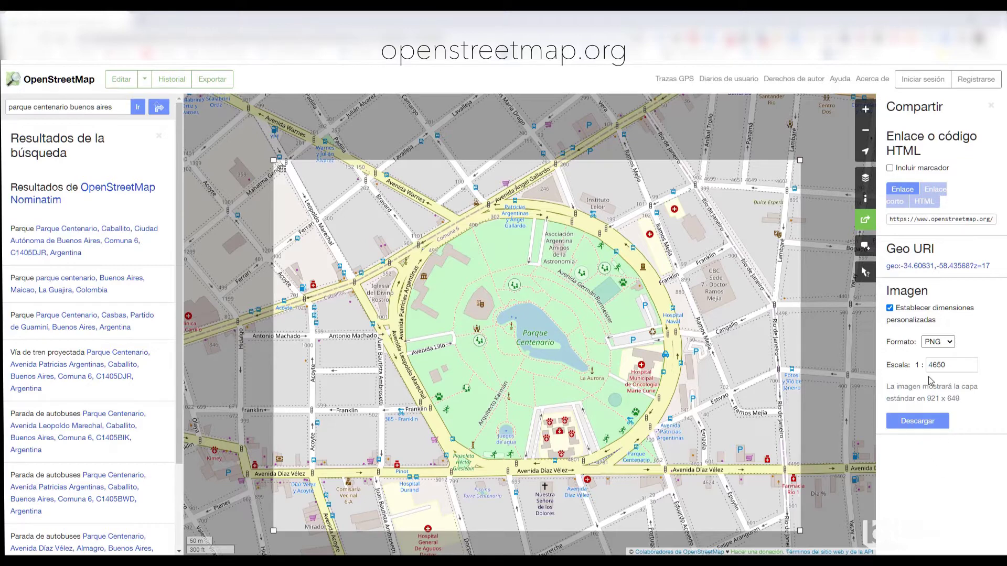
# - Download the framed map area in PDF format
pyautogui.click(941, 348)
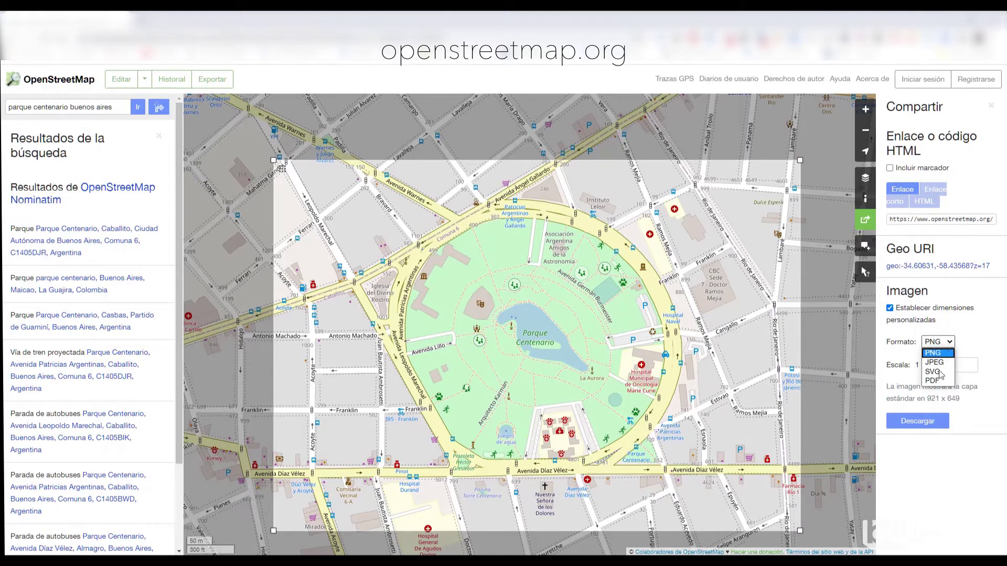
pyautogui.click(941, 384)
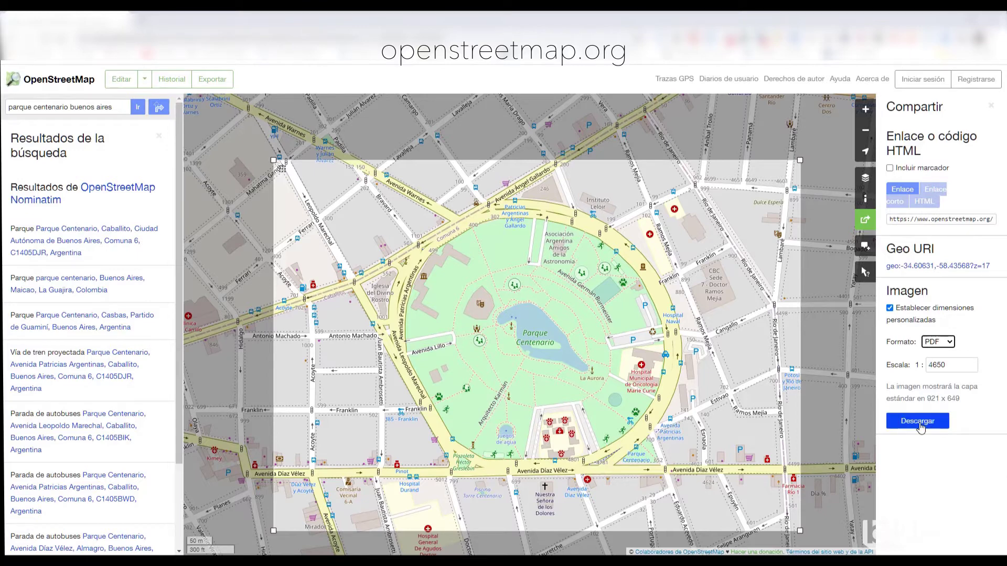
pyautogui.click(923, 422)
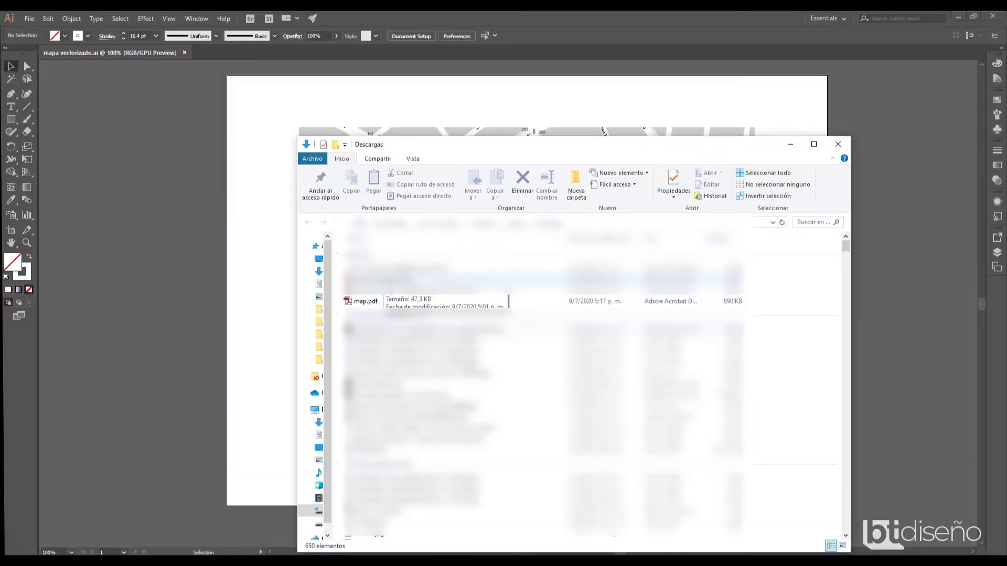
# - Open the downloaded map.pdf from Descargas with Adobe Illustrator
pyautogui.click(374, 303)
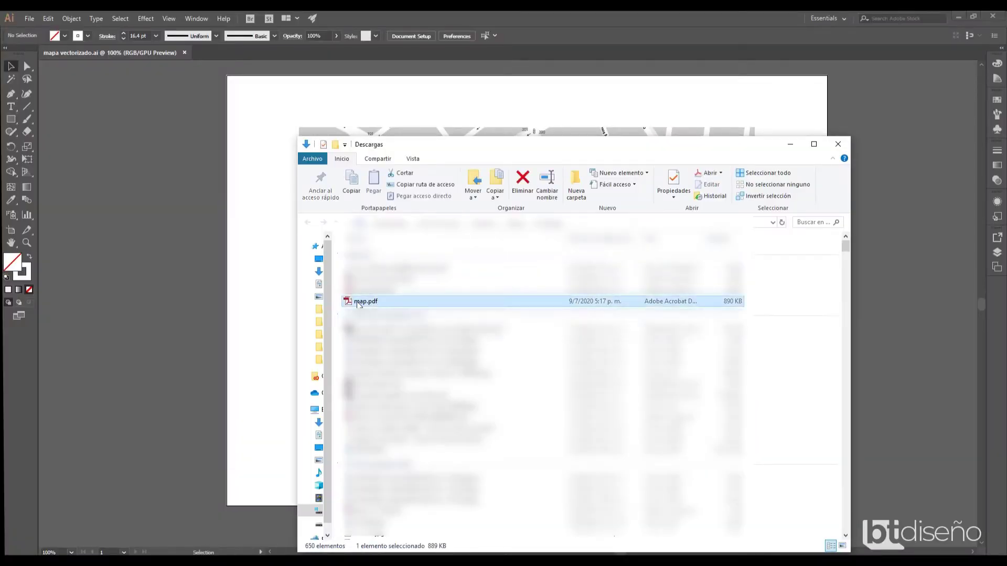
pyautogui.rightClick(358, 303)
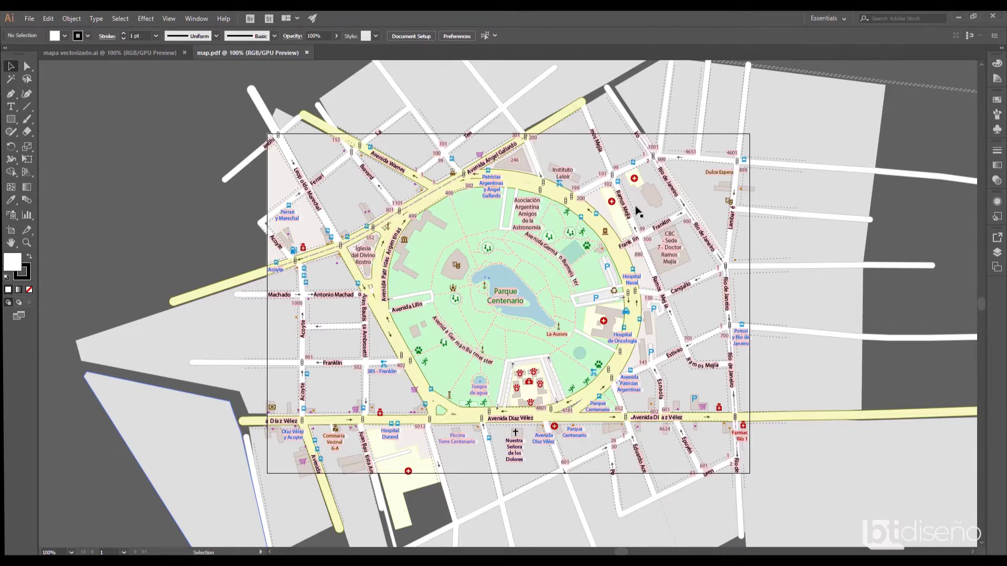
# - Zoom and pan around the imported park map, then bring up Select > Object
pyautogui.scroll(2, 403, 348)
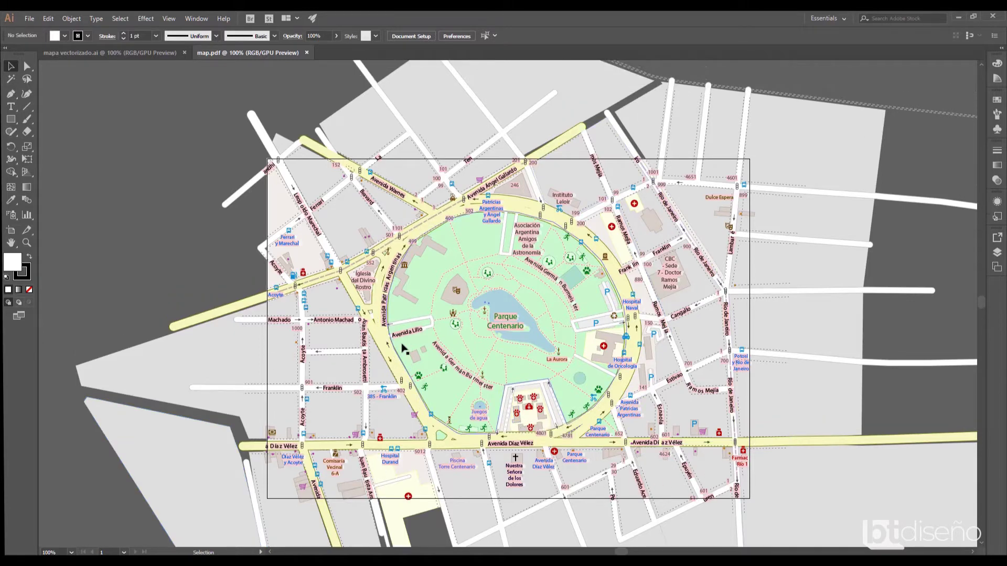
pyautogui.scroll(-1, 403, 348)
pyautogui.keyDown('alt'); pyautogui.scroll(2, 411, 347); pyautogui.keyUp('alt')
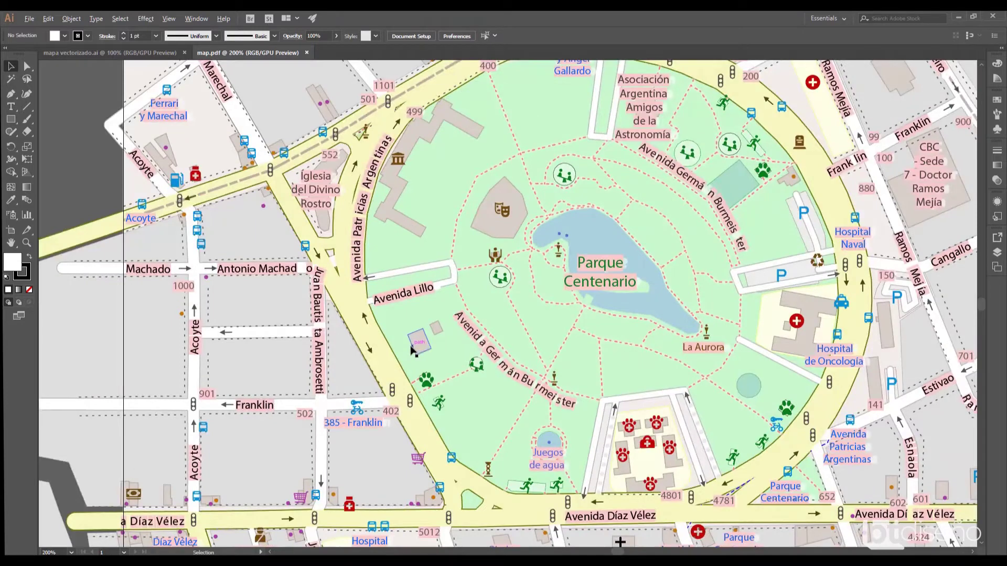
pyautogui.keyDown('alt'); pyautogui.scroll(1, 412, 351); pyautogui.keyUp('alt')
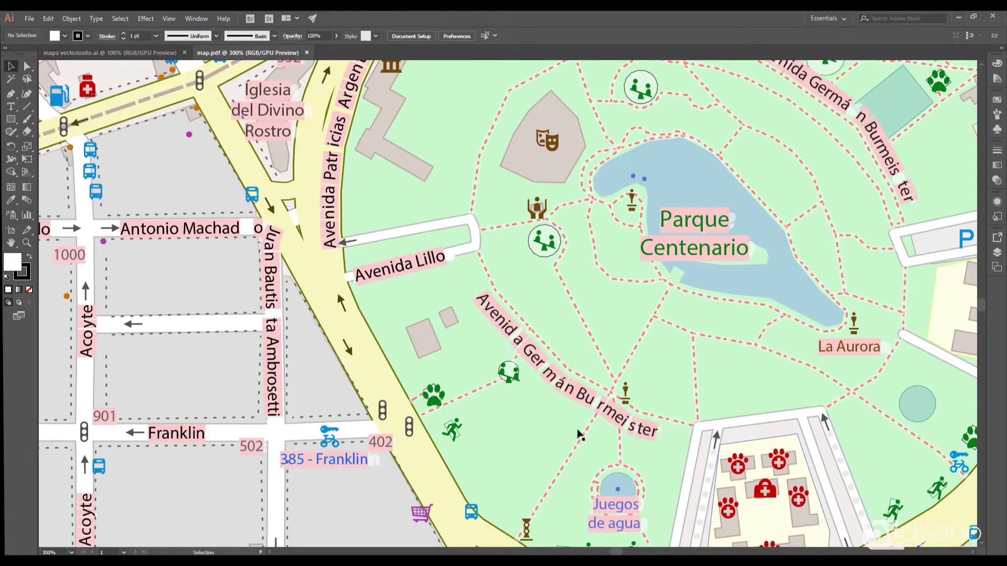
pyautogui.keyDown('alt'); pyautogui.scroll(-1, 536, 330); pyautogui.keyUp('alt')
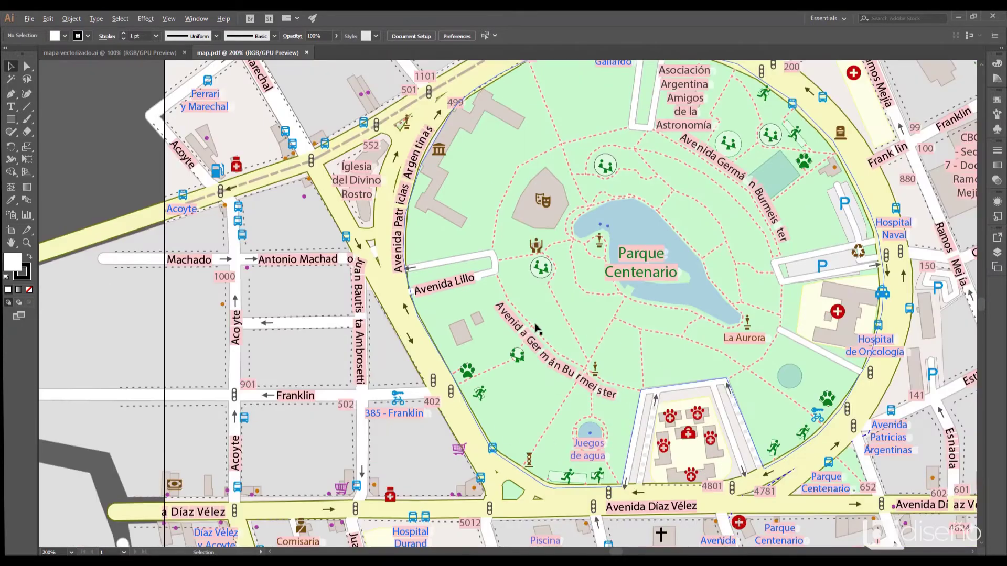
pyautogui.keyDown('alt'); pyautogui.scroll(-1, 536, 330); pyautogui.keyUp('alt')
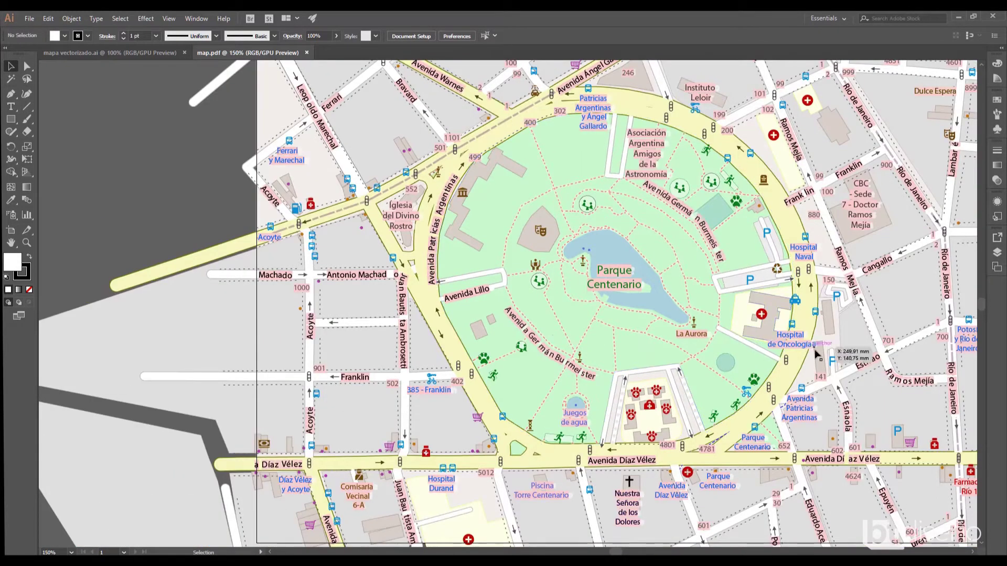
pyautogui.keyDown('alt'); pyautogui.scroll(-1, 708, 333); pyautogui.keyUp('alt')
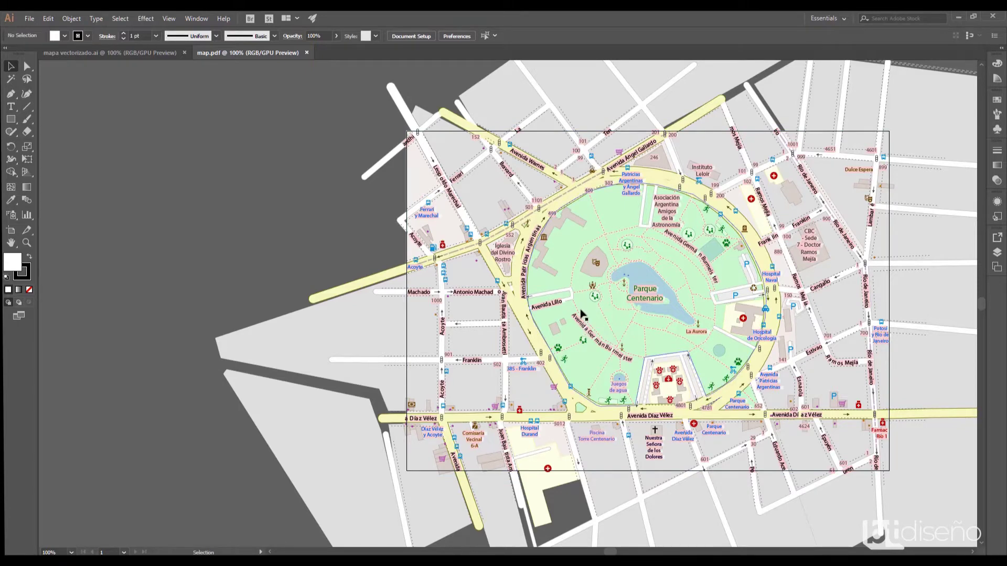
pyautogui.moveTo(770, 334); pyautogui.dragTo(638, 370)
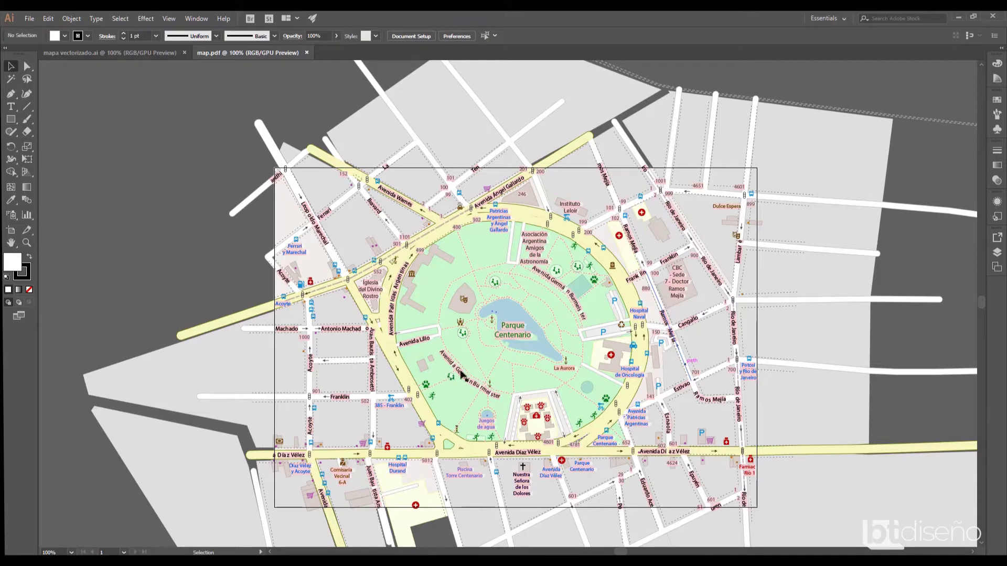
pyautogui.scroll(1, 452, 373)
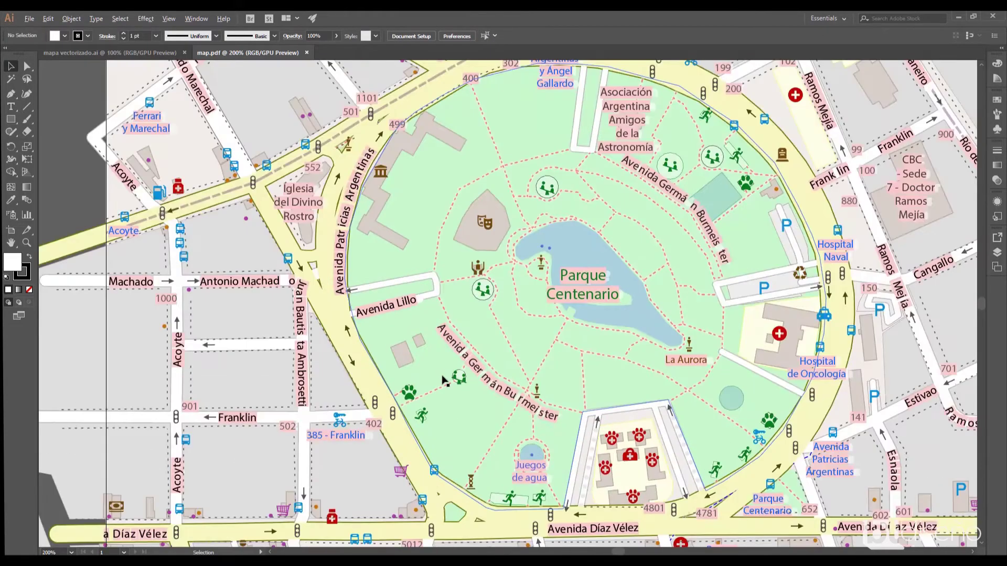
pyautogui.scroll(1, 451, 374)
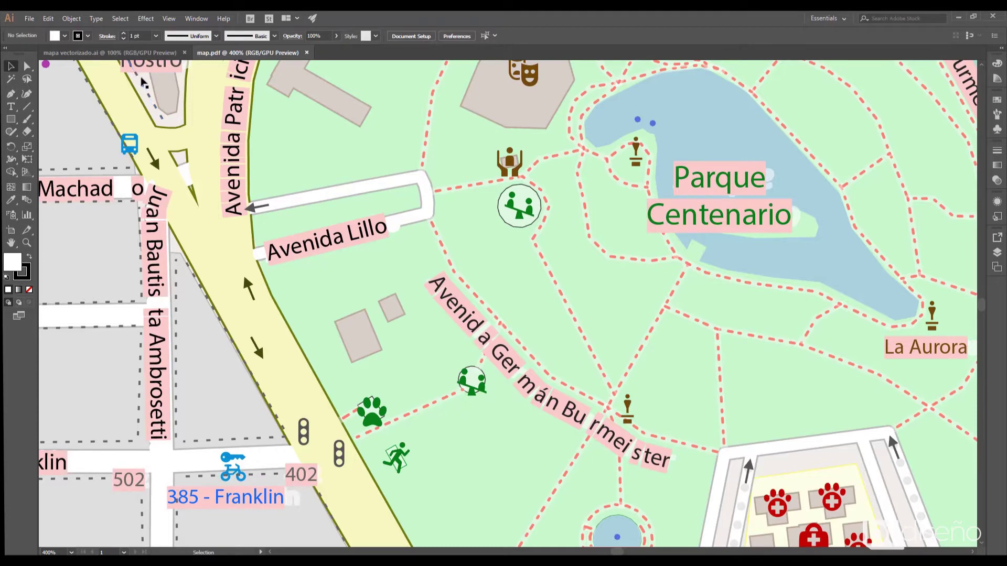
pyautogui.click(123, 20)
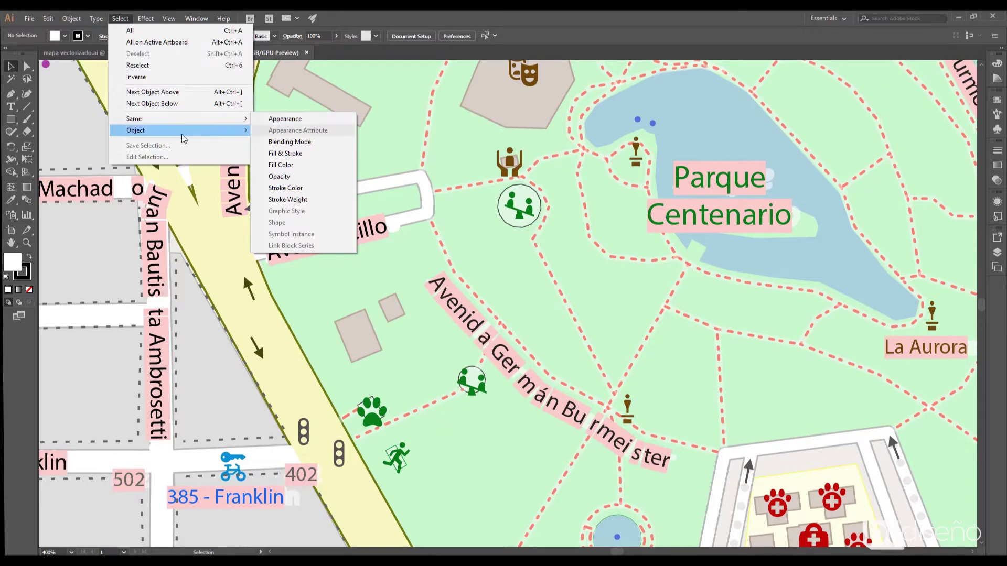
pyautogui.moveTo(157, 131)
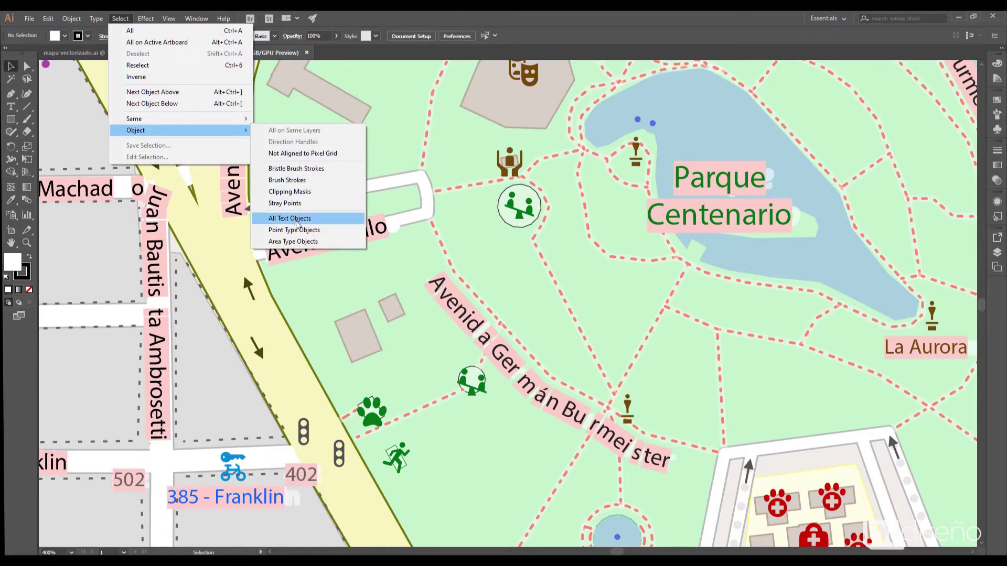
# - Select all map text labels and change their font to Avenir Light
pyautogui.click(297, 224)
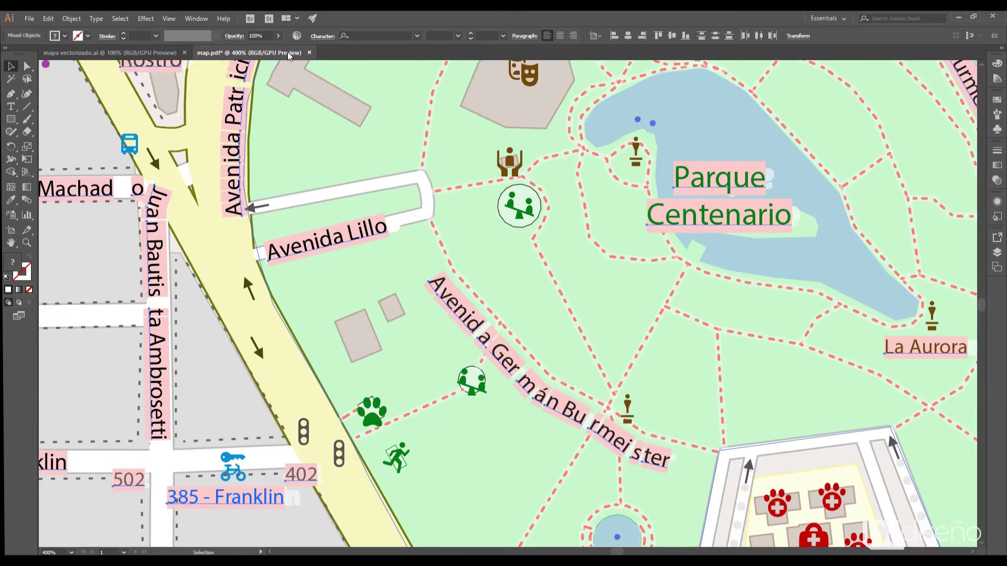
pyautogui.click(371, 36)
pyautogui.write('avenir')
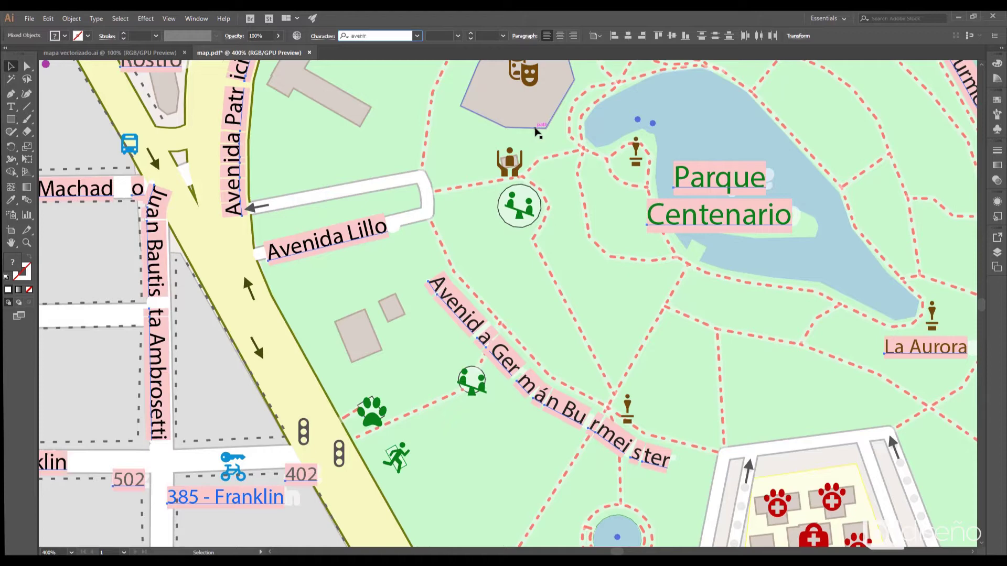
pyautogui.press('Return')
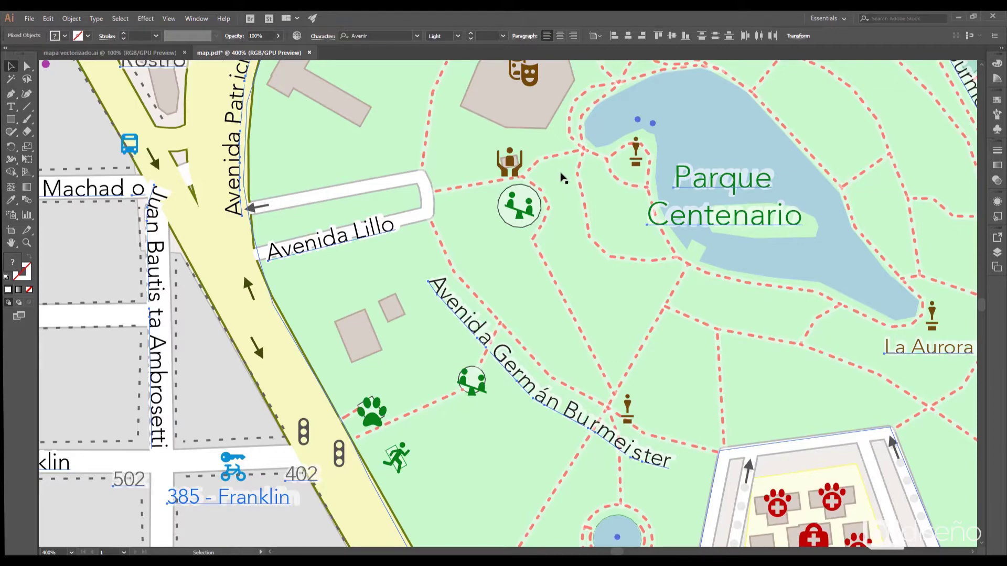
# - Zoom out and pan to show the whole park, then deselect everything
pyautogui.scroll(-1, 545, 168)
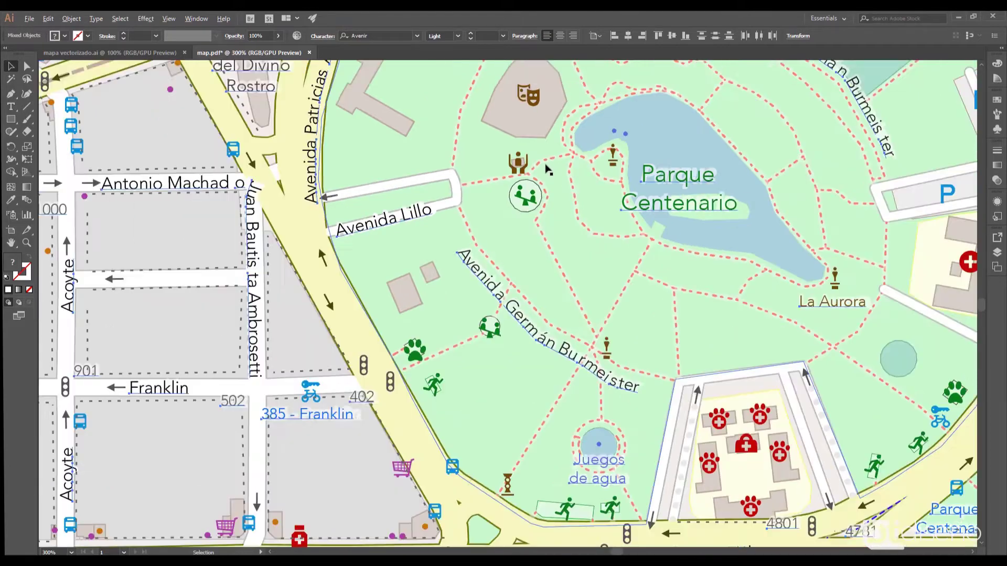
pyautogui.scroll(-2, 546, 168)
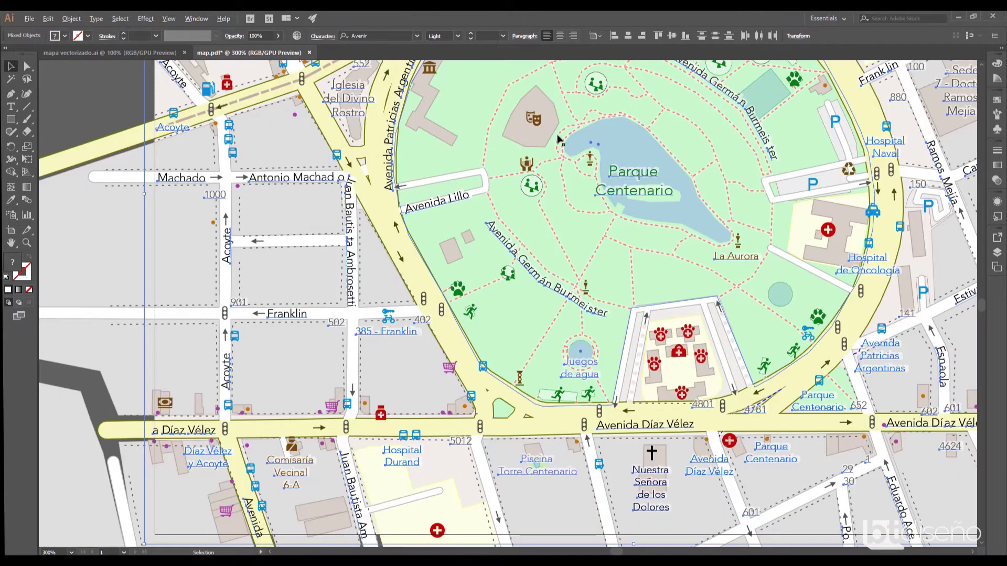
pyautogui.moveTo(558, 139); pyautogui.dragTo(516, 131)
pyautogui.moveTo(529, 84); pyautogui.dragTo(428, 260)
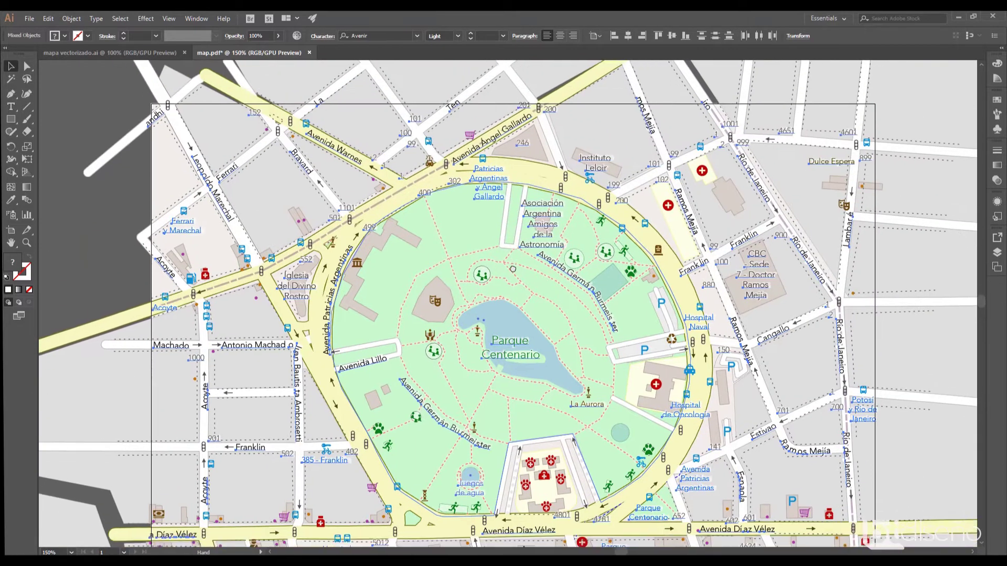
pyautogui.click(69, 103)
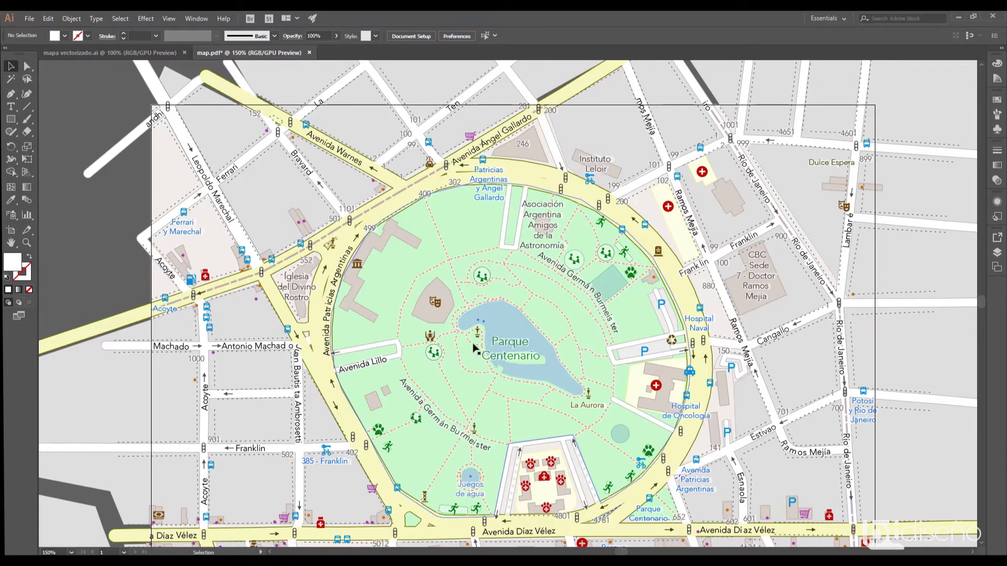
# - Ungroup the imported map into separate objects and deselect everything
pyautogui.rightClick(401, 310)
pyautogui.click(431, 398)
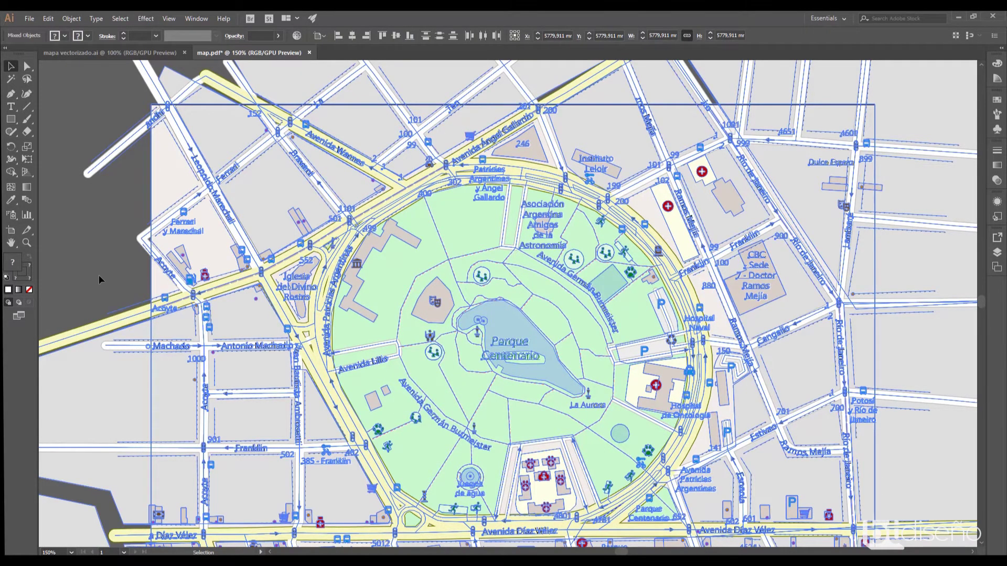
pyautogui.hotkey('ctrl', 'shift', 'a')
# - Delete every dashed park footpath using Select > Same > Fill & Stroke
pyautogui.hotkey('ctrl', '+')
pyautogui.hotkey('ctrl', '+')
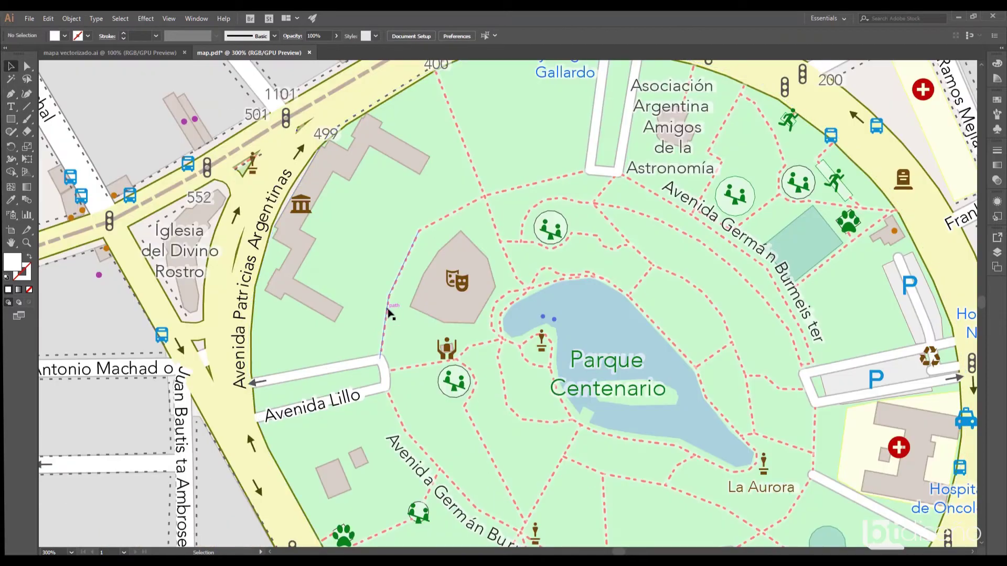
pyautogui.click(387, 313)
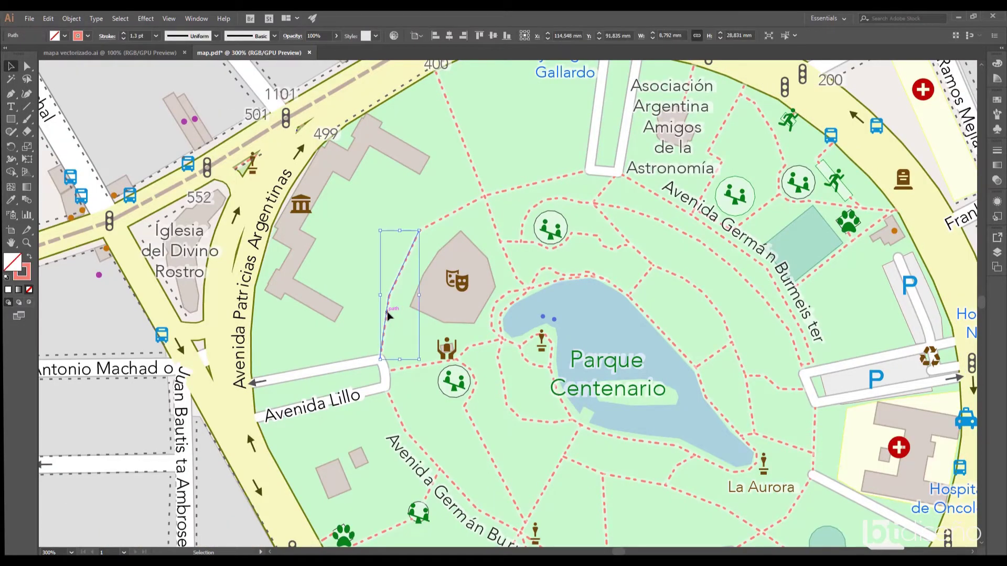
pyautogui.click(120, 19)
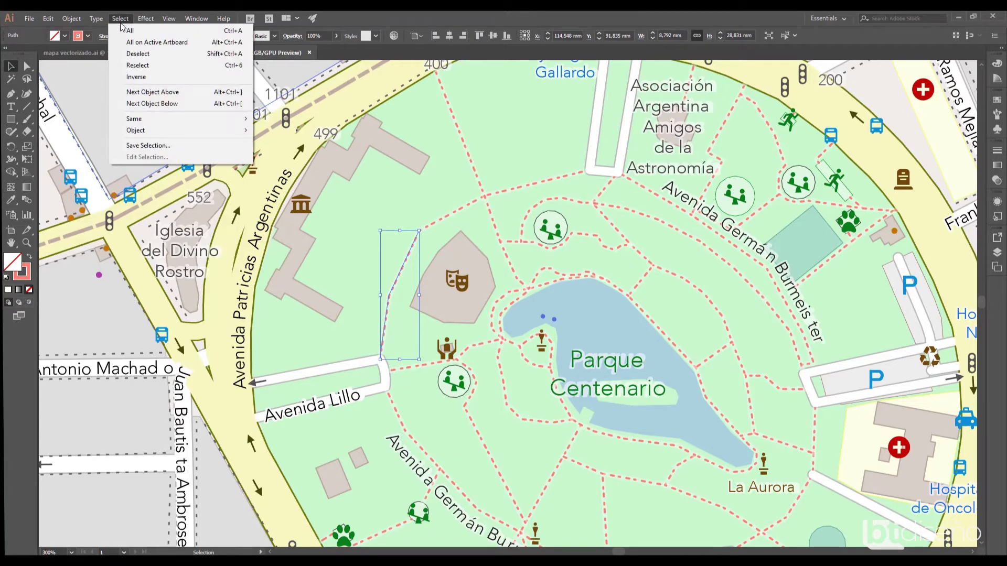
pyautogui.moveTo(157, 118)
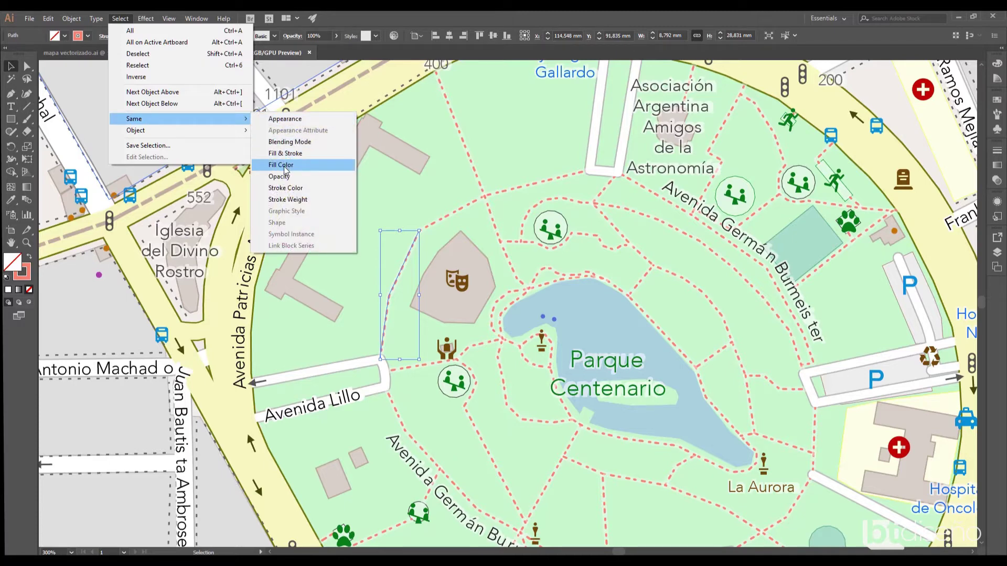
pyautogui.click(290, 154)
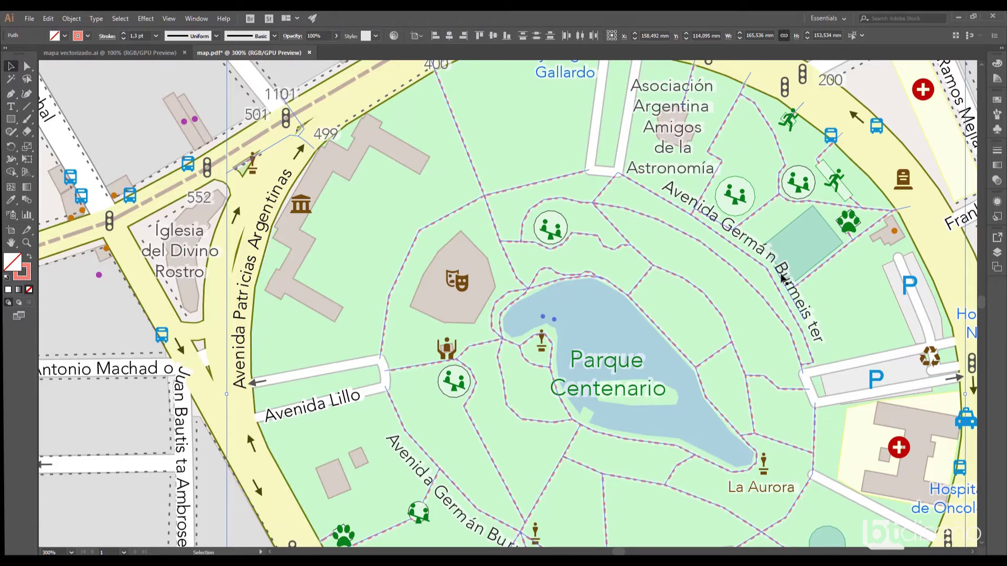
pyautogui.press('Delete')
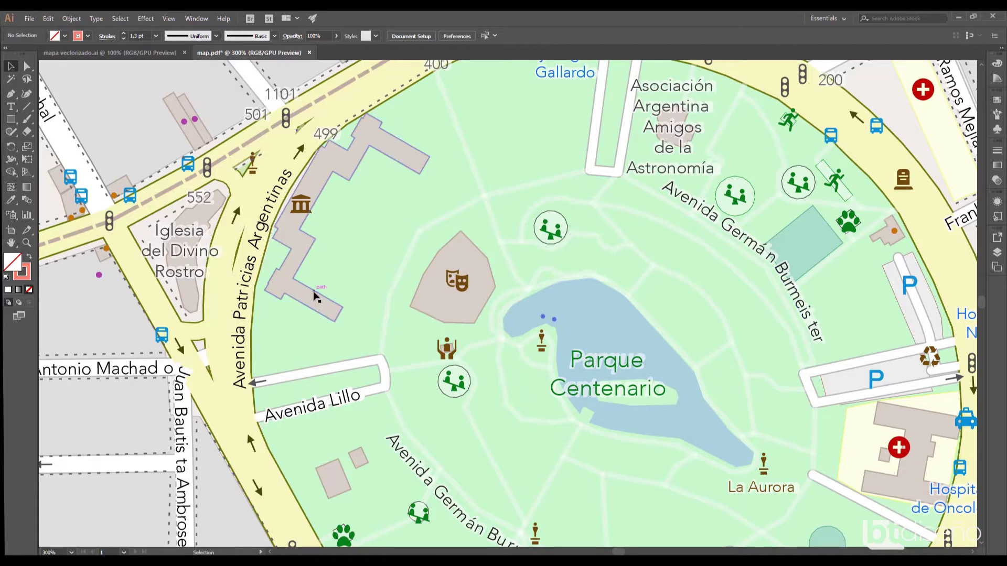
pyautogui.scroll(-1, 321, 292)
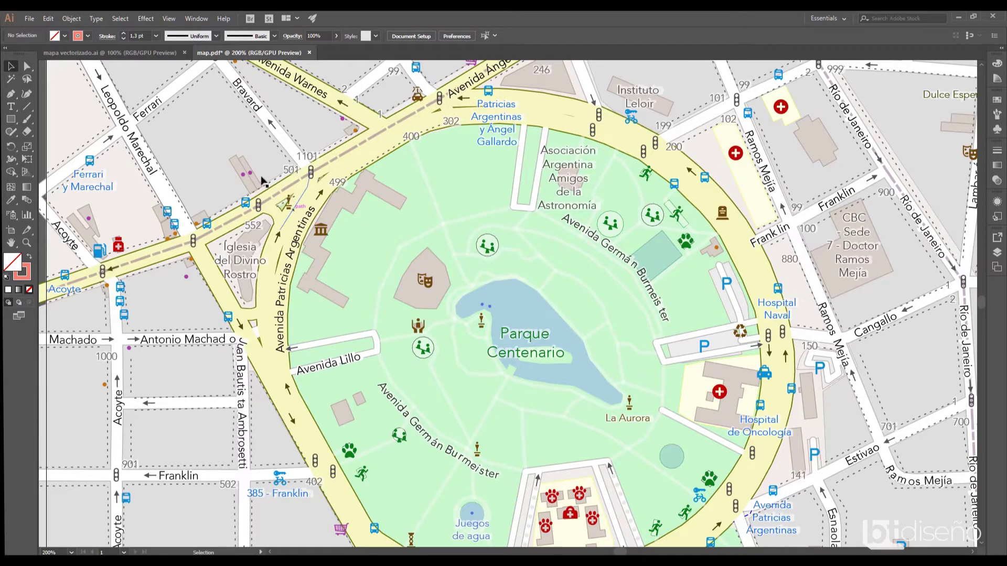
# - Select all paths matching the Bravard street's fill and stroke, then deselect them
pyautogui.click(278, 149)
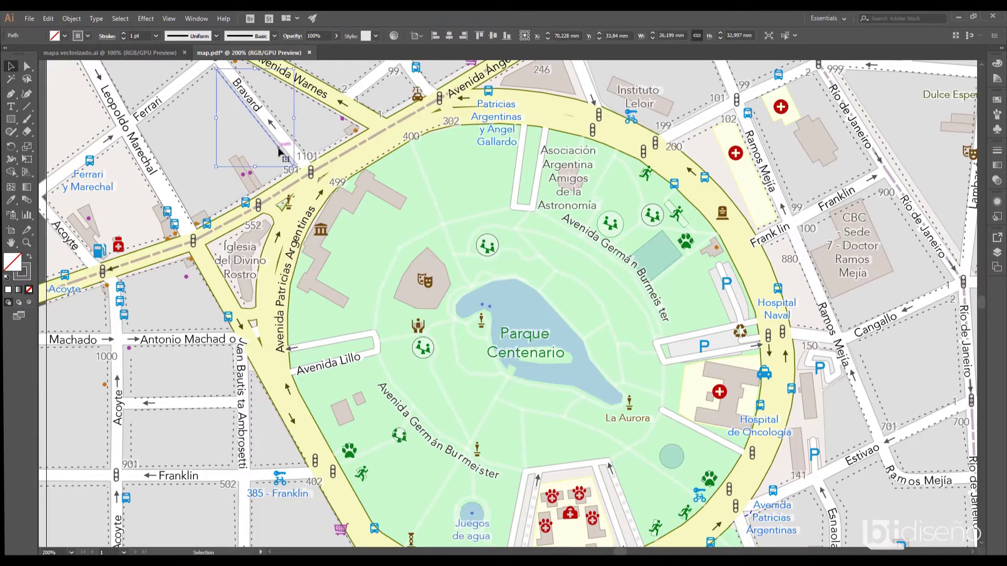
pyautogui.click(122, 19)
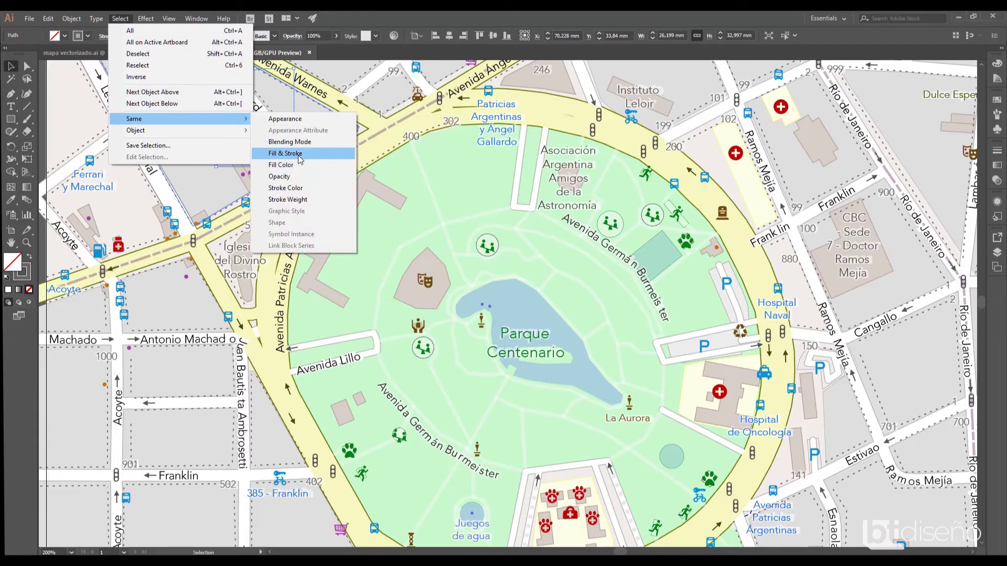
pyautogui.click(300, 153)
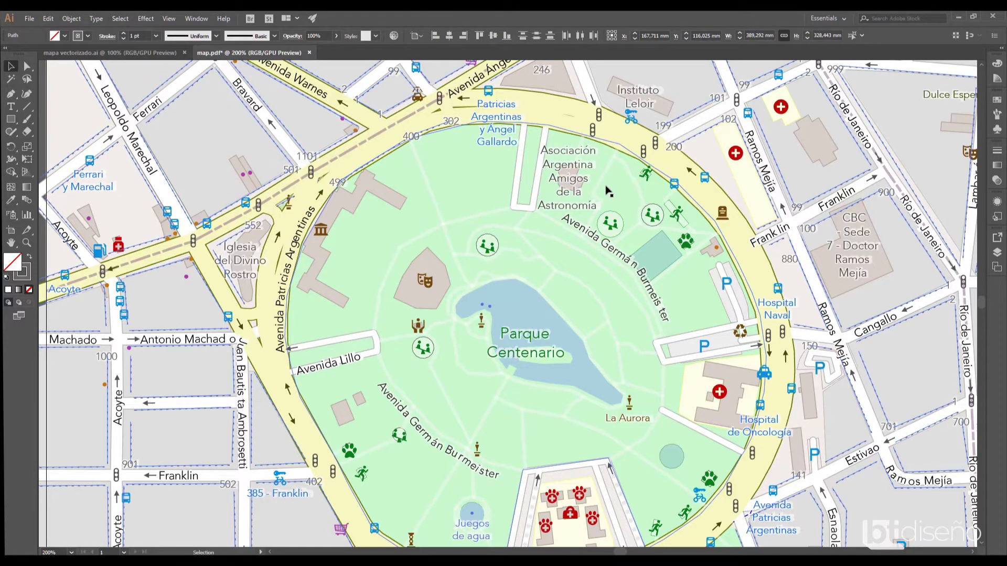
pyautogui.hotkey('ctrl', 'shift', 'a')
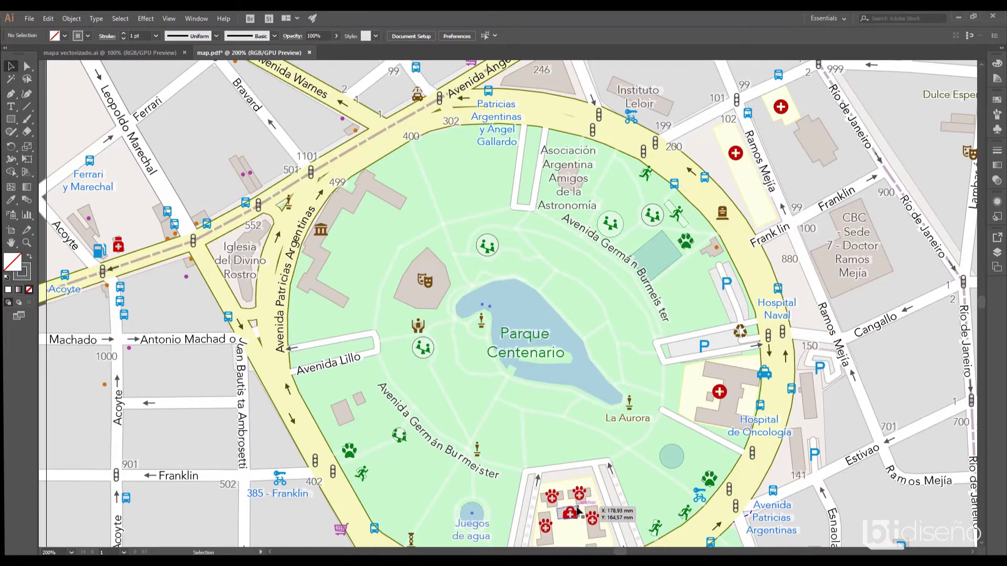
# - Zoom in on the animal-hospital block on the park's southern edge
pyautogui.moveTo(579, 510); pyautogui.dragTo(538, 420)
pyautogui.press('z')
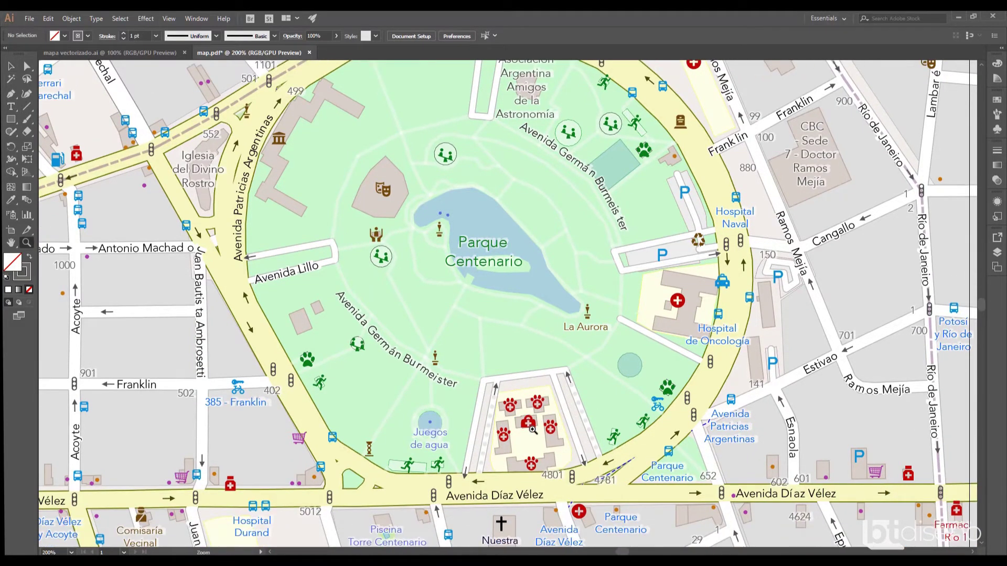
pyautogui.click(531, 427)
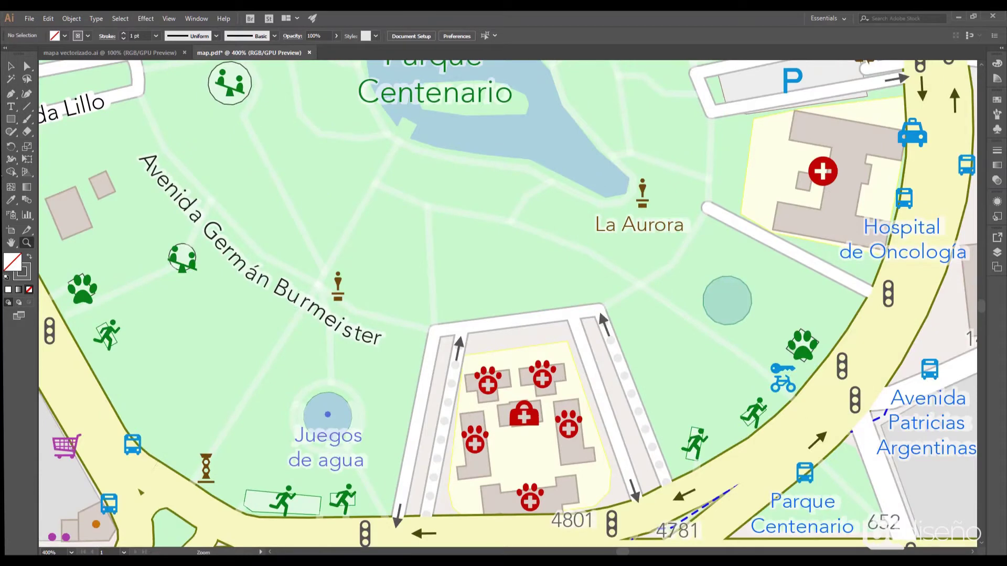
pyautogui.click(11, 67)
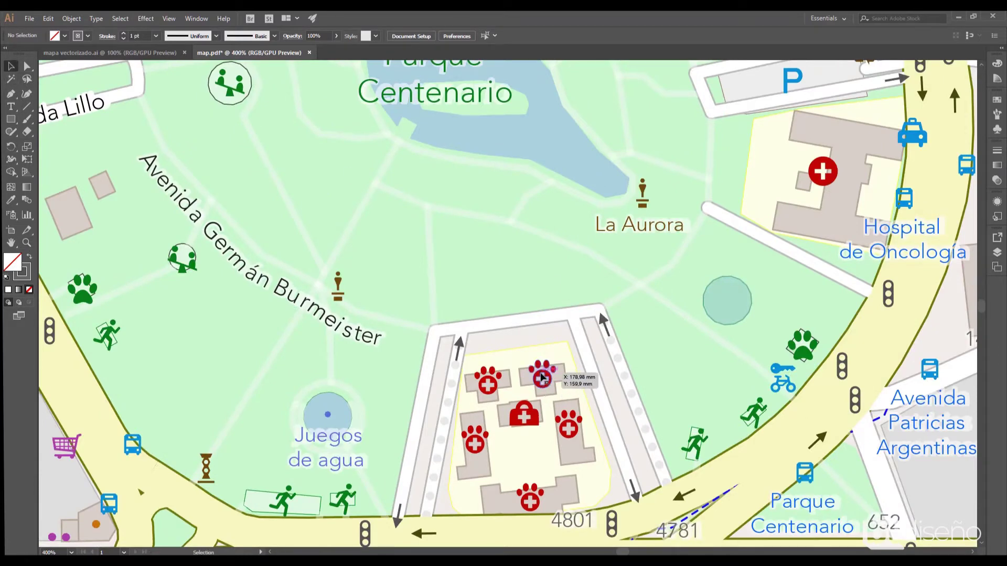
# - Delete the red paw-hospital icon and all objects sharing its red fill
pyautogui.click(542, 377)
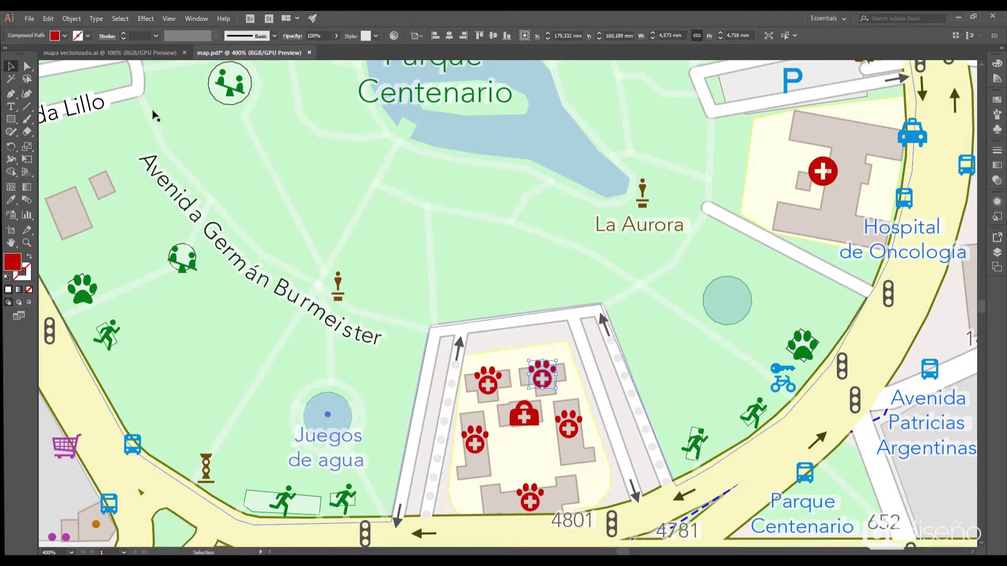
pyautogui.click(120, 18)
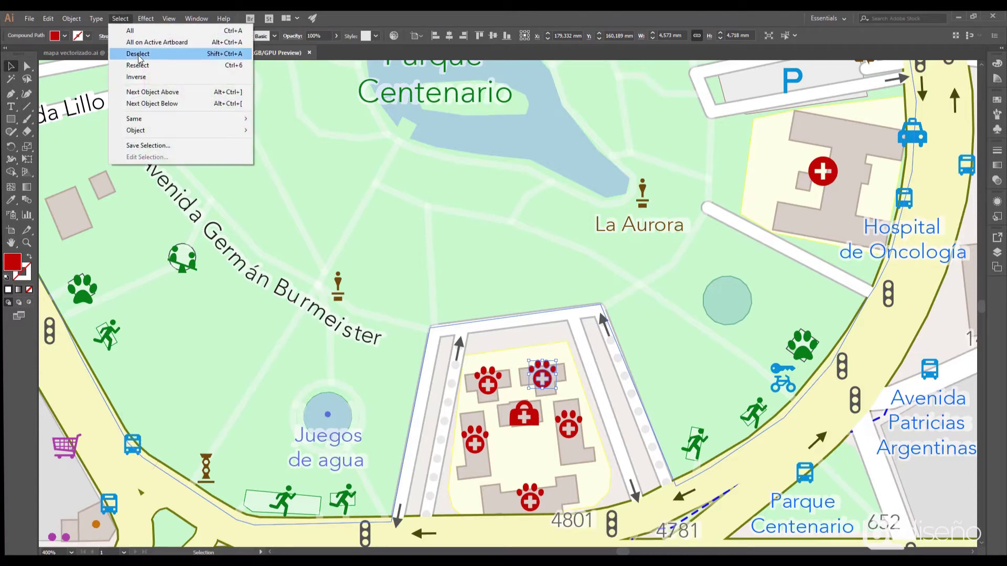
pyautogui.moveTo(134, 119)
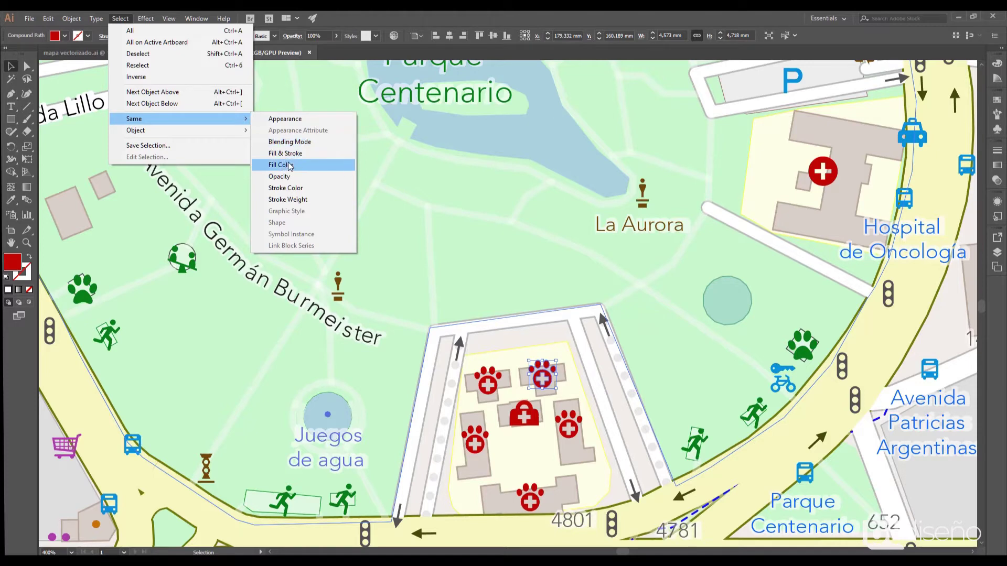
pyautogui.click(290, 165)
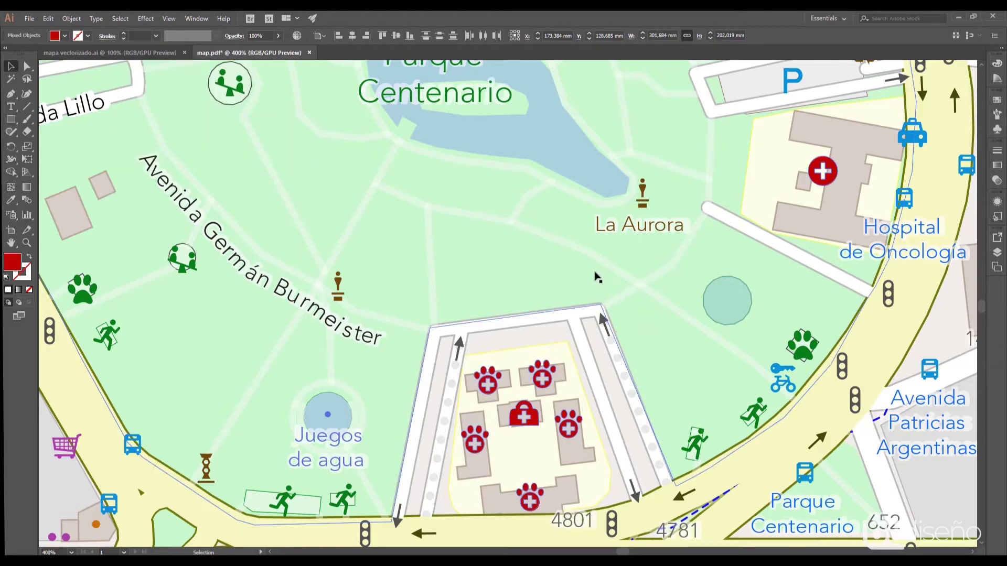
pyautogui.press('Delete')
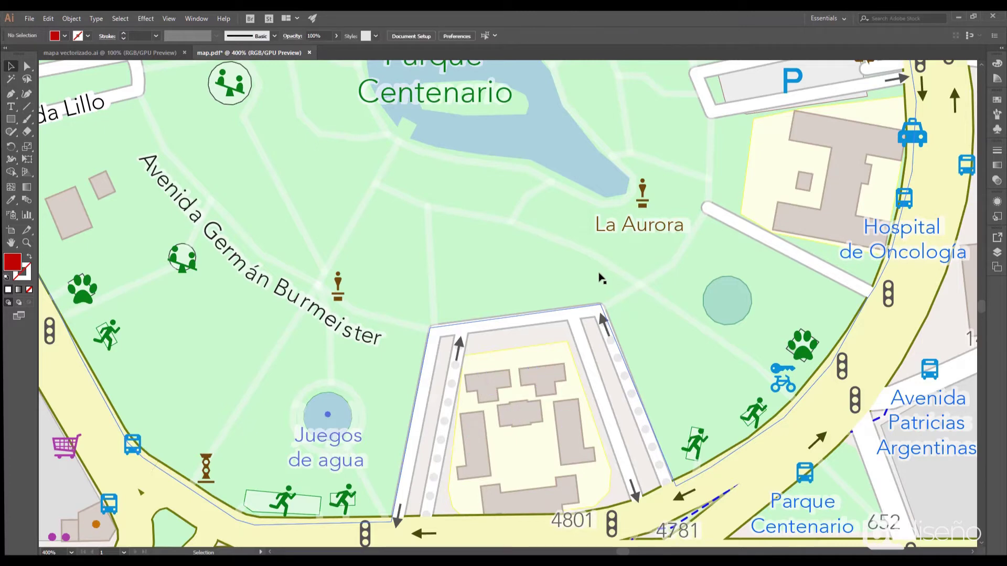
# - Delete the green paw icon and every object sharing its green fill
pyautogui.click(801, 357)
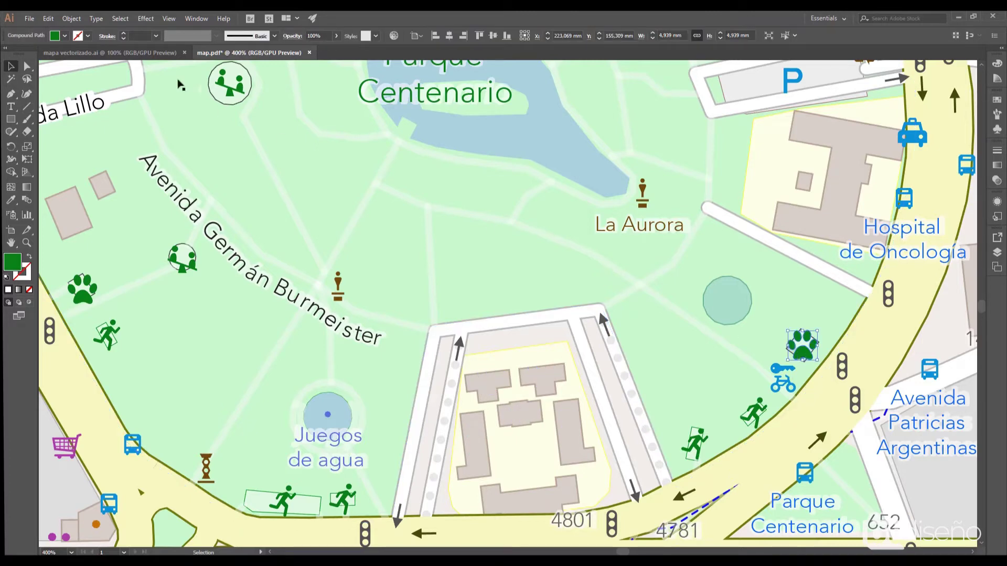
pyautogui.click(117, 21)
pyautogui.moveTo(134, 118)
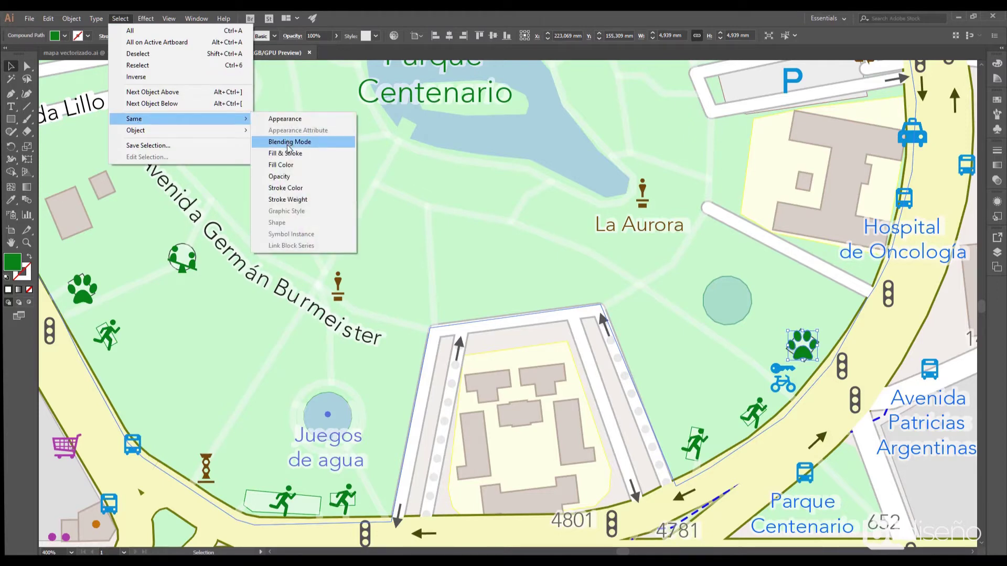
pyautogui.click(294, 165)
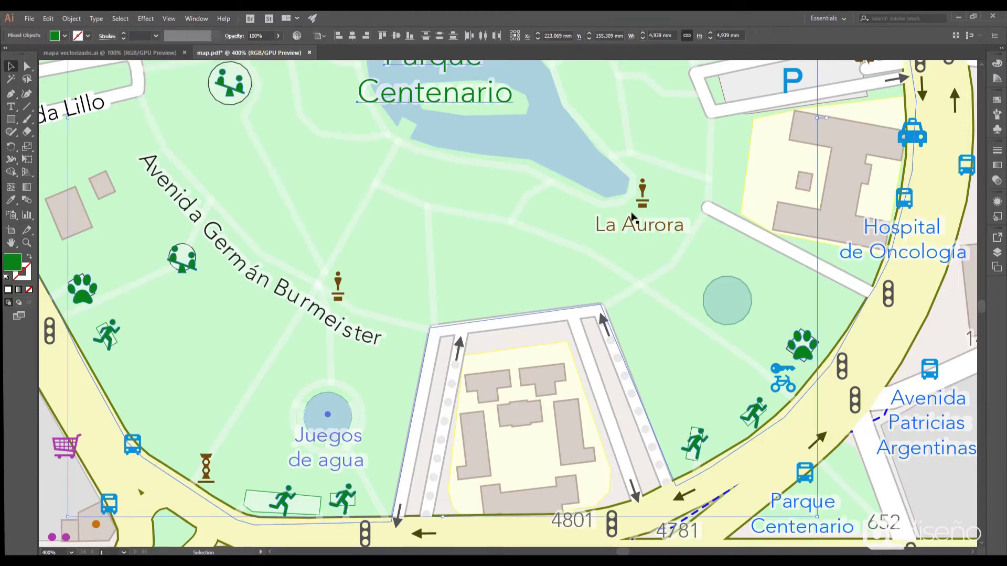
pyautogui.press('Delete')
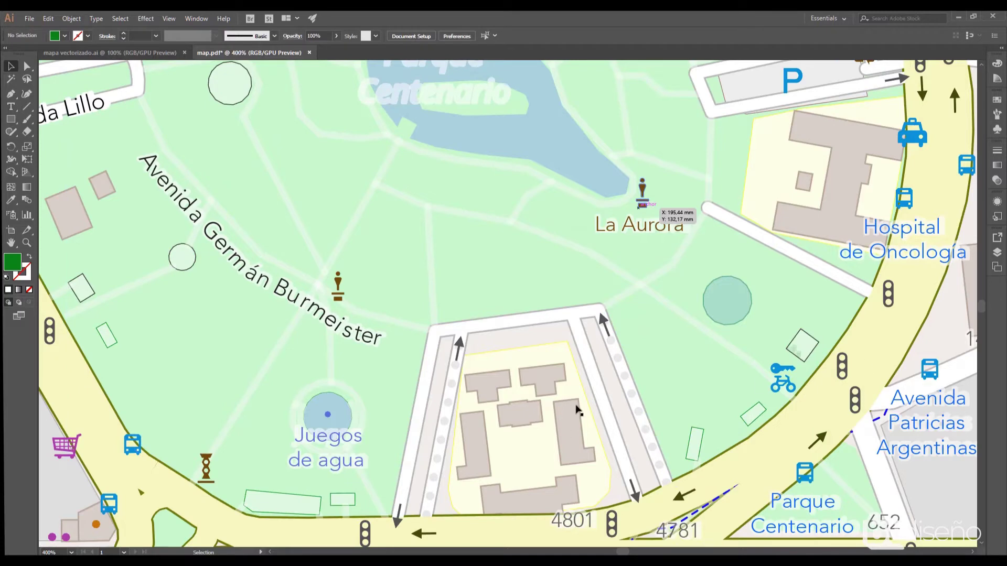
# - Select every object sharing the blue bicycle icon's fill colour
pyautogui.click(782, 376)
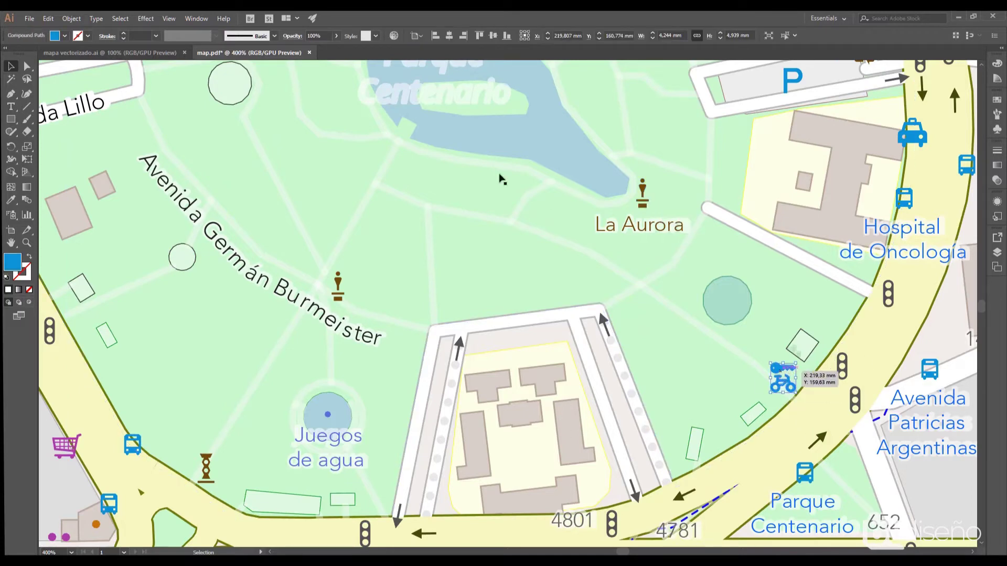
pyautogui.click(120, 19)
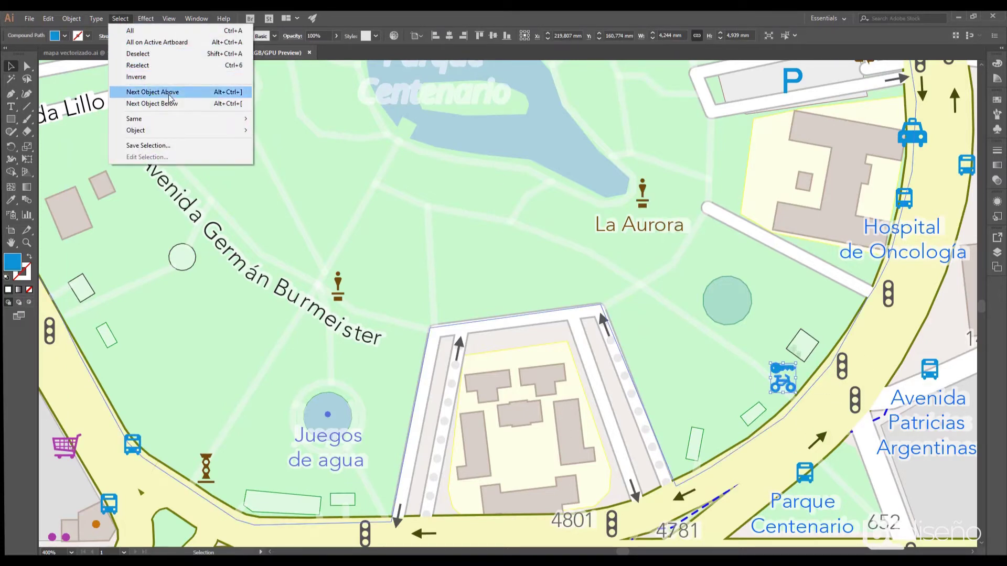
pyautogui.click(301, 166)
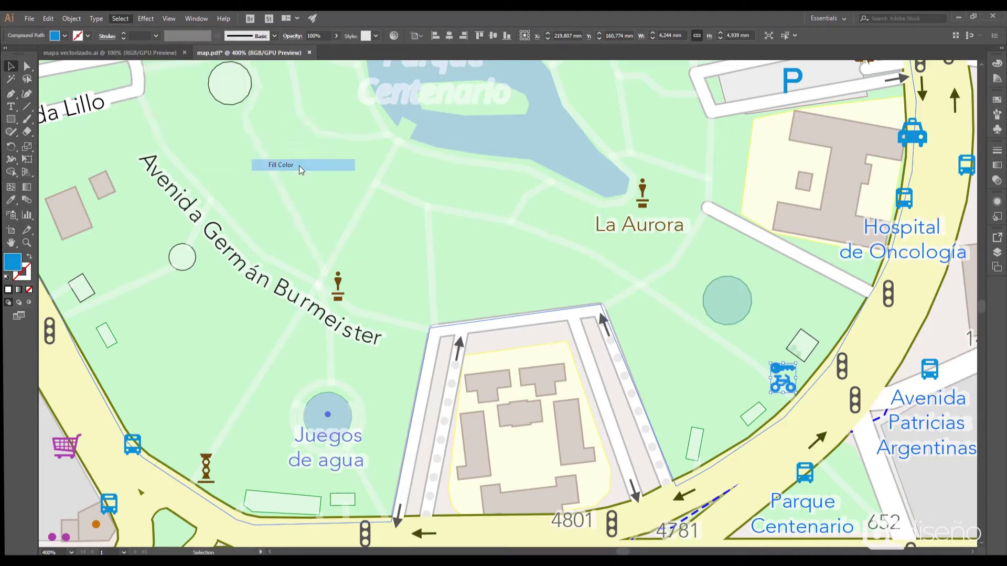
pyautogui.click(120, 19)
pyautogui.click(792, 382)
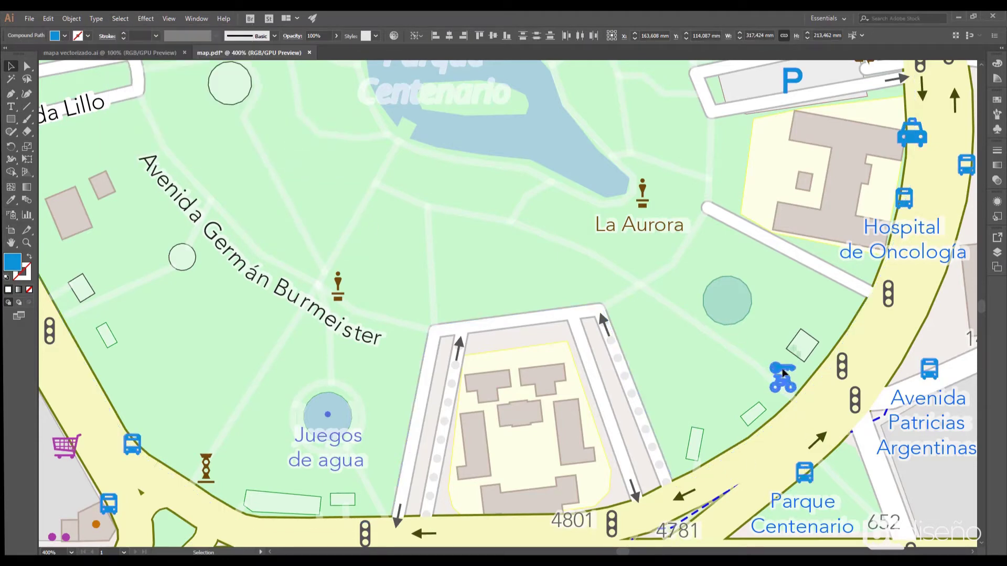
pyautogui.hotkey('ctrl', 'h')
pyautogui.click(125, 21)
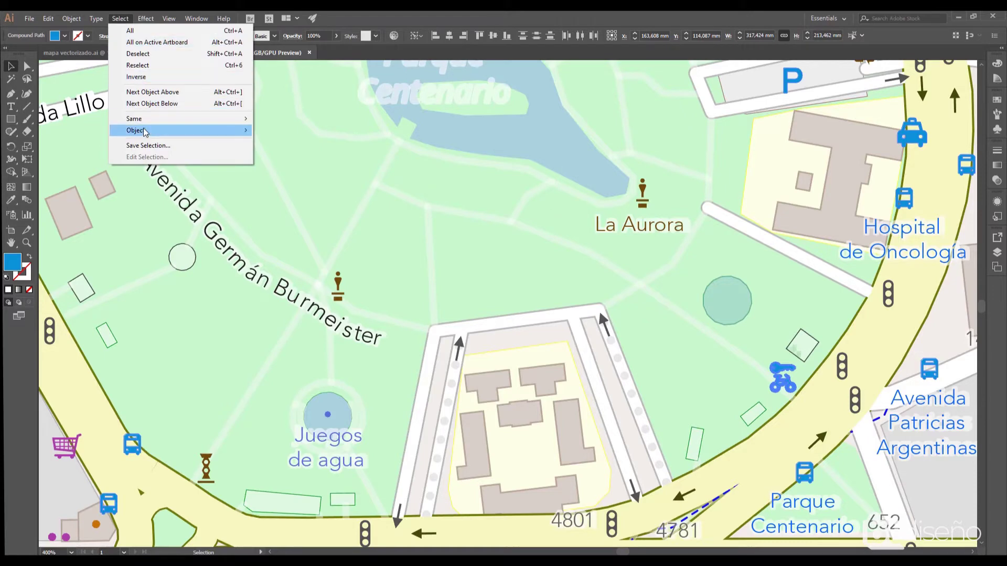
pyautogui.moveTo(181, 119)
pyautogui.click(282, 165)
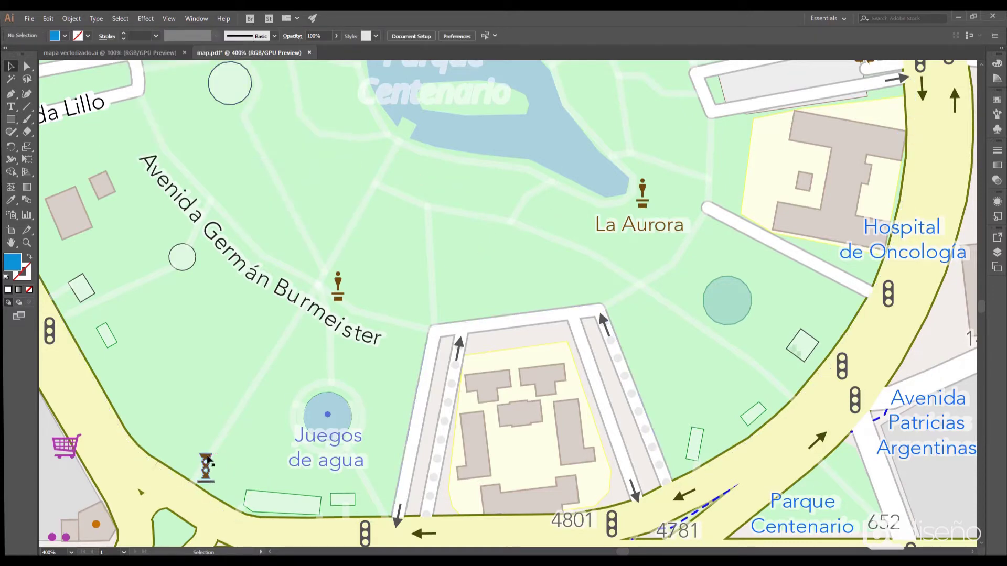
# - Delete the brown hourglass icon and all brown-filled icons and labels
pyautogui.click(206, 469)
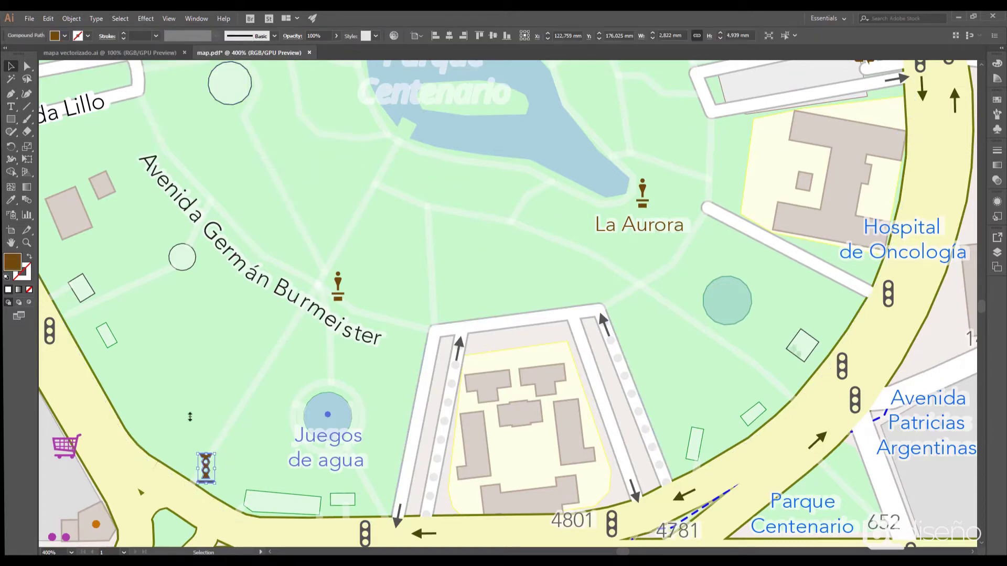
pyautogui.click(120, 18)
pyautogui.moveTo(180, 118)
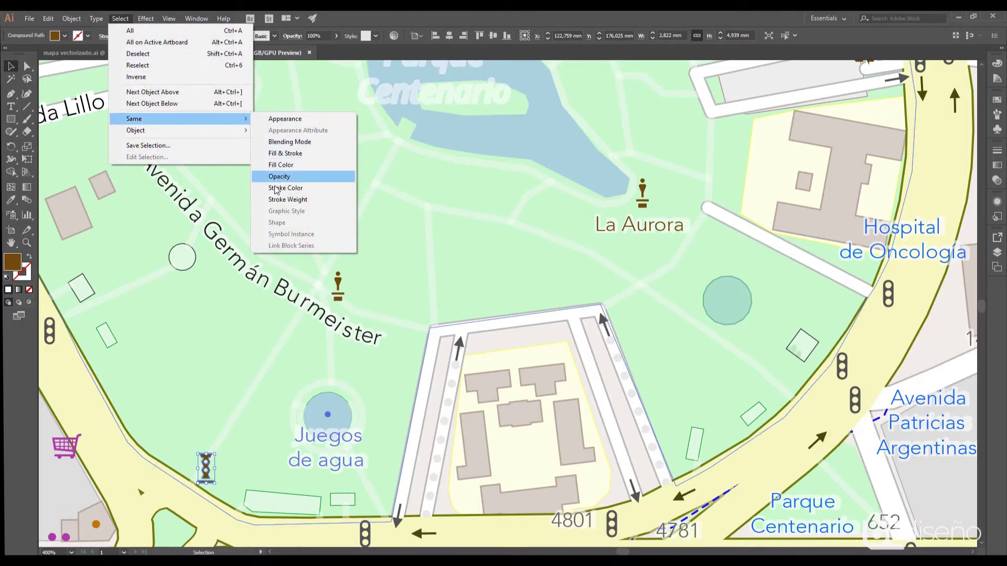
pyautogui.click(293, 165)
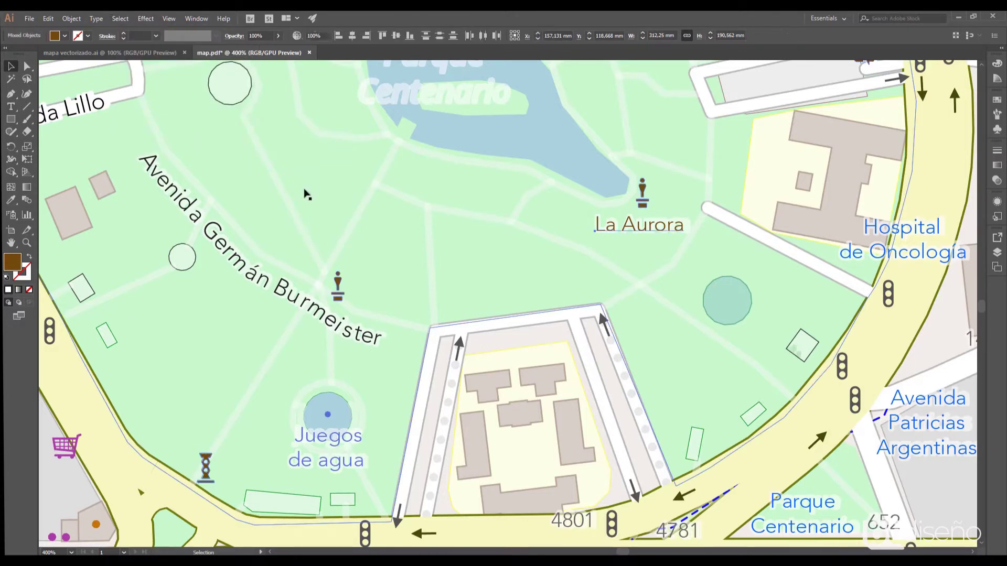
pyautogui.press('Delete')
# - Remove the grey dashed line along Avenida Ángel Gallardo and all same-fill objects
pyautogui.hotkey('ctrl', '-')
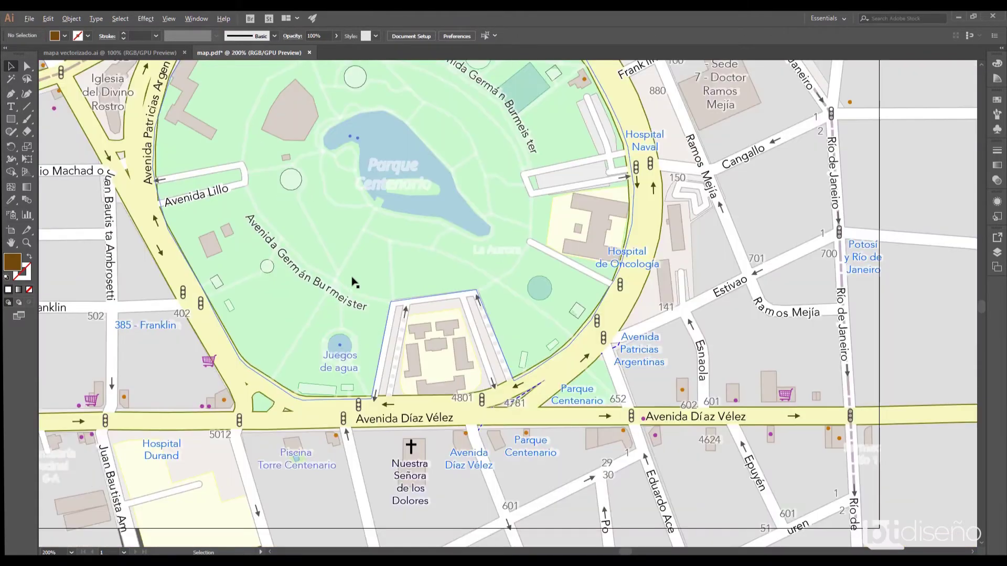
pyautogui.moveTo(414, 207)
pyautogui.mouseDown()
pyautogui.moveTo(536, 342)
pyautogui.moveTo(537, 397)
pyautogui.mouseUp()
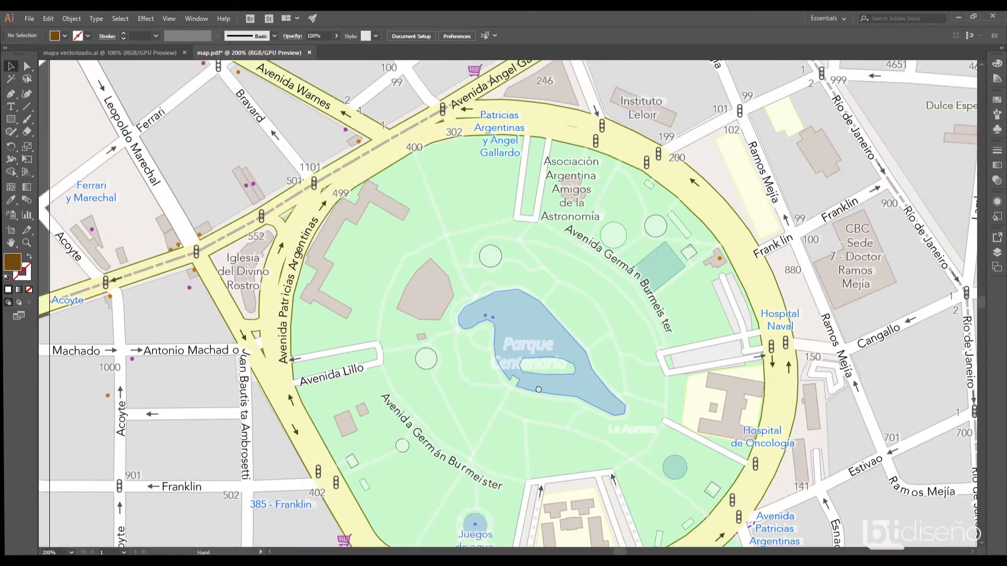
pyautogui.moveTo(538, 397); pyautogui.dragTo(538, 398)
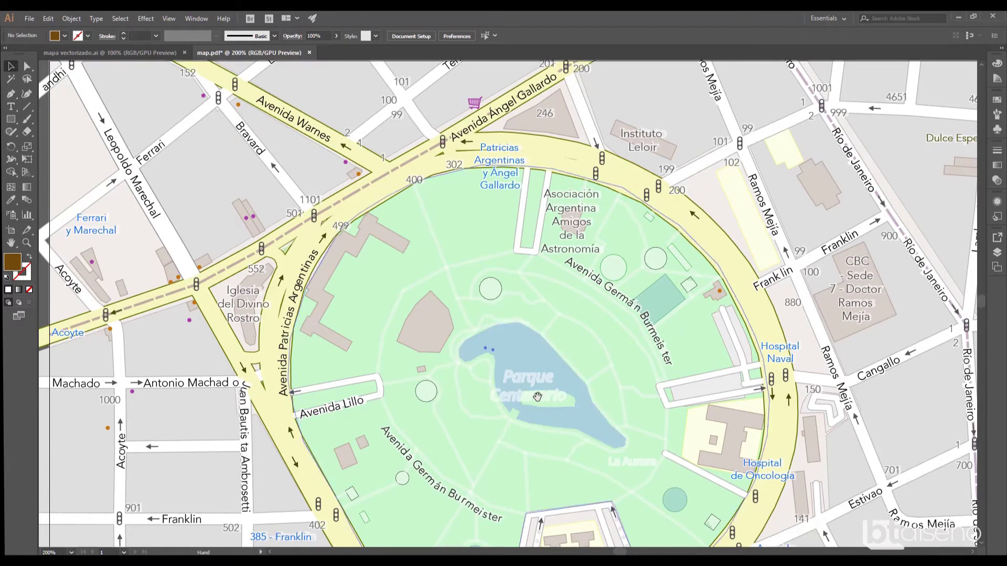
pyautogui.click(351, 195)
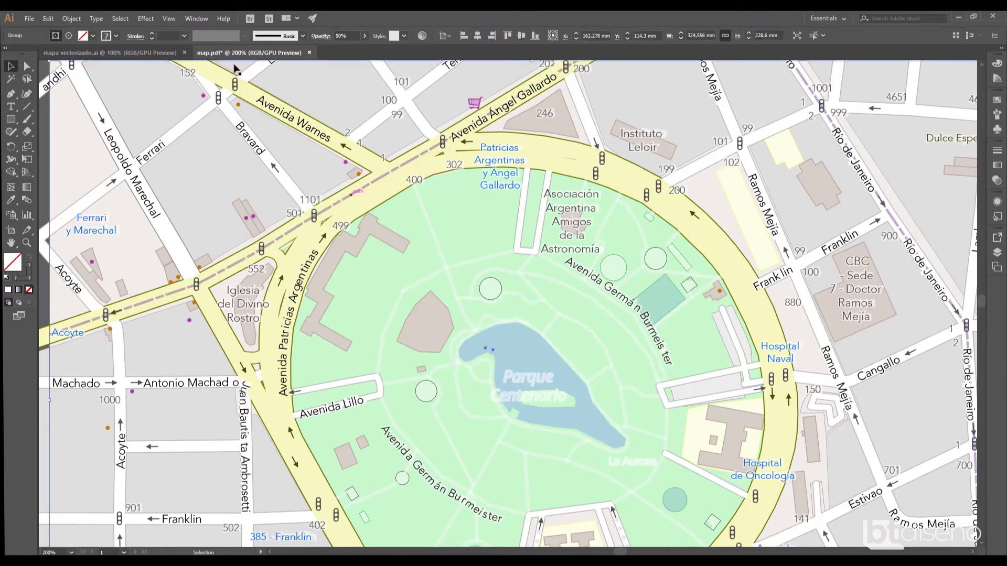
pyautogui.click(124, 20)
pyautogui.moveTo(134, 118)
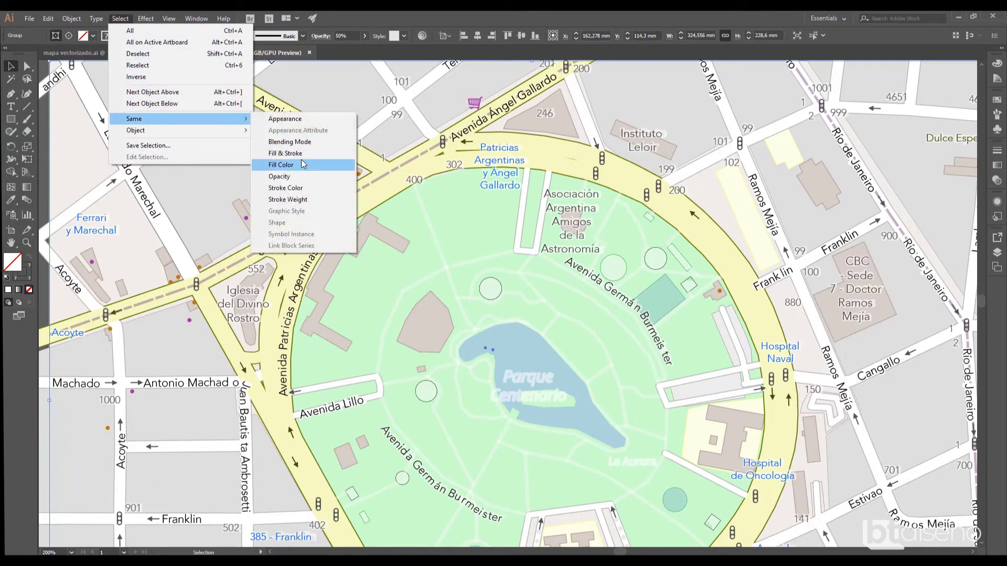
pyautogui.click(287, 165)
pyautogui.hotkey('ctrl', 'shift', 'a')
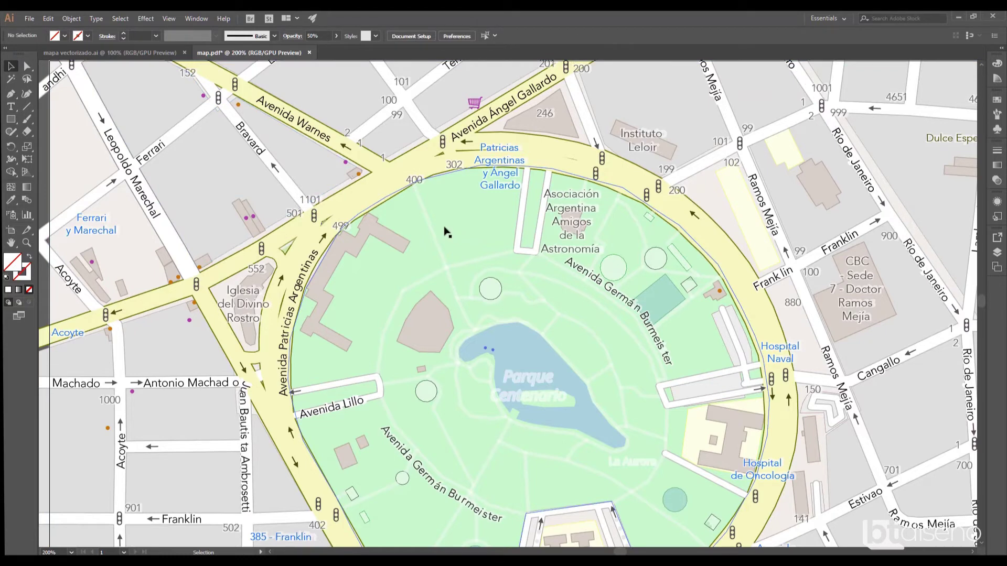
# - Select the pale label halos by shared appearance, including the lake label, and remove them
pyautogui.scroll(-1, 445, 234)
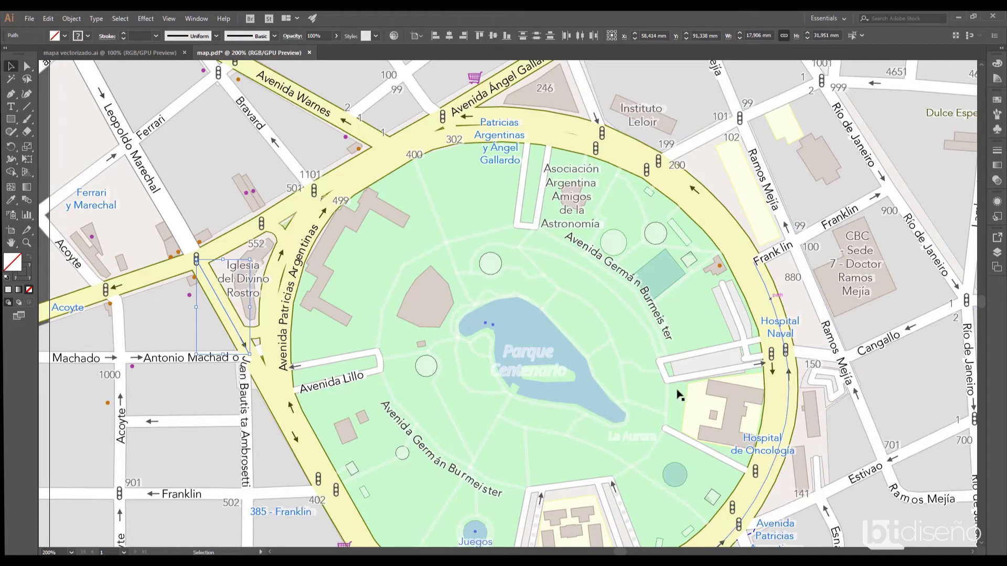
pyautogui.click(534, 355)
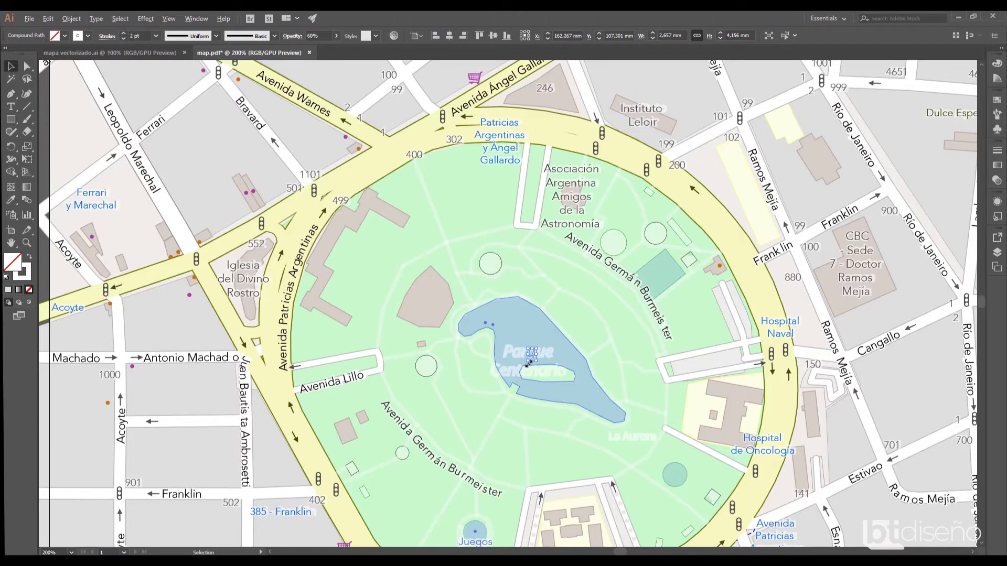
pyautogui.scroll(1, 529, 360)
pyautogui.scroll(1, 550, 364)
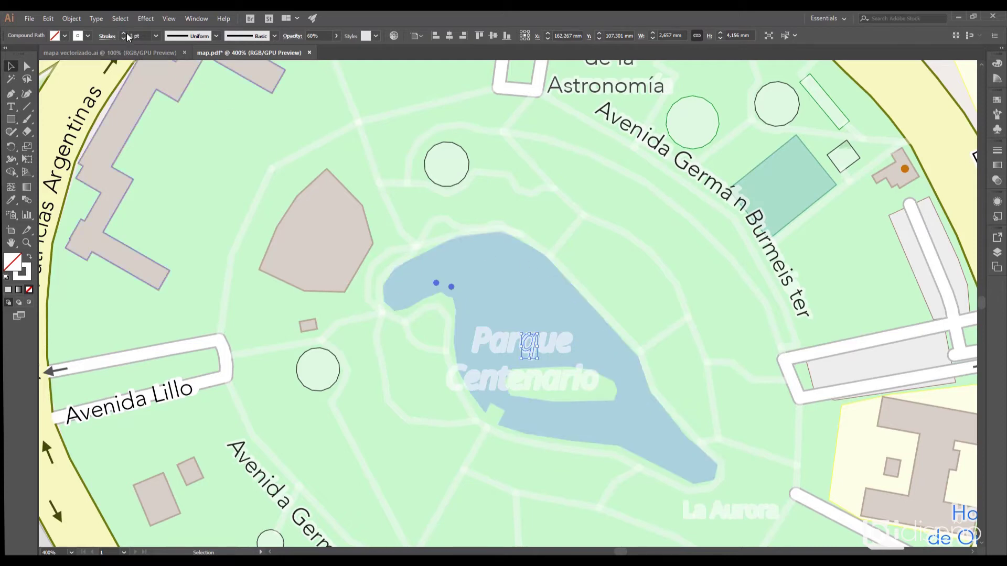
pyautogui.click(121, 18)
pyautogui.moveTo(180, 118)
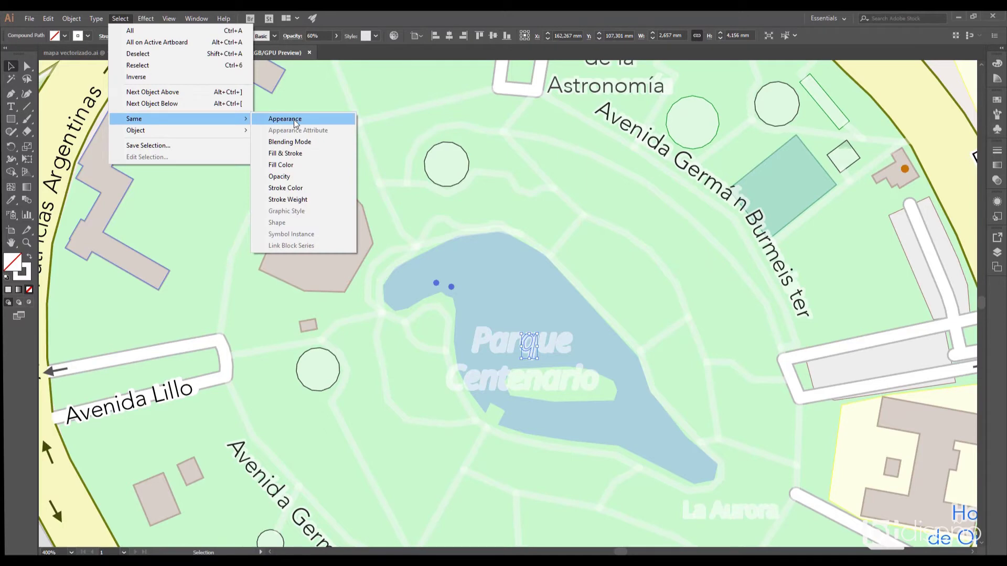
pyautogui.click(295, 124)
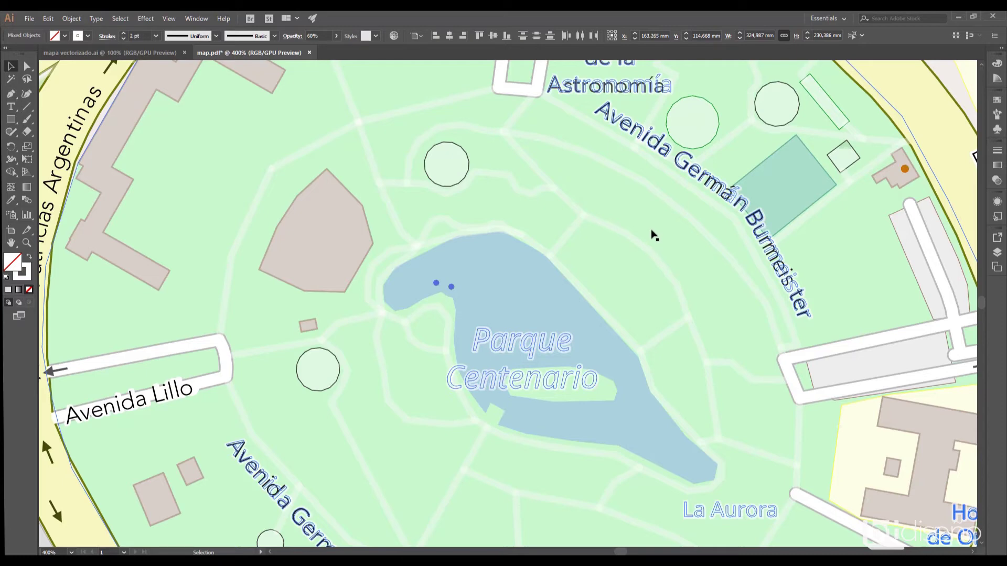
pyautogui.click(652, 231)
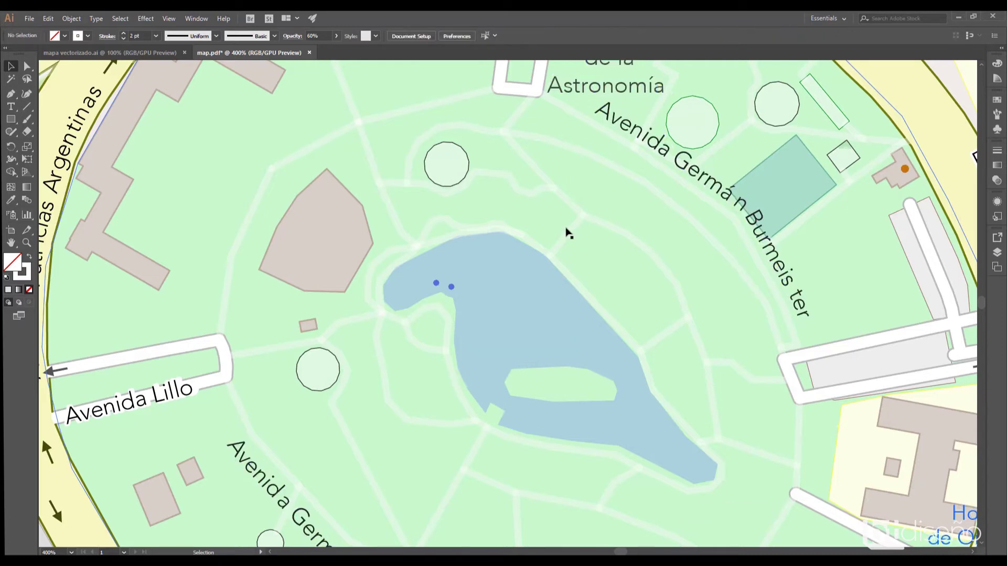
pyautogui.scroll(-2, 568, 233)
pyautogui.scroll(-2, 568, 232)
# - Select every blue place-name label by matching the Gallardo label's fill, then delete them all
pyautogui.scroll(-1, 567, 230)
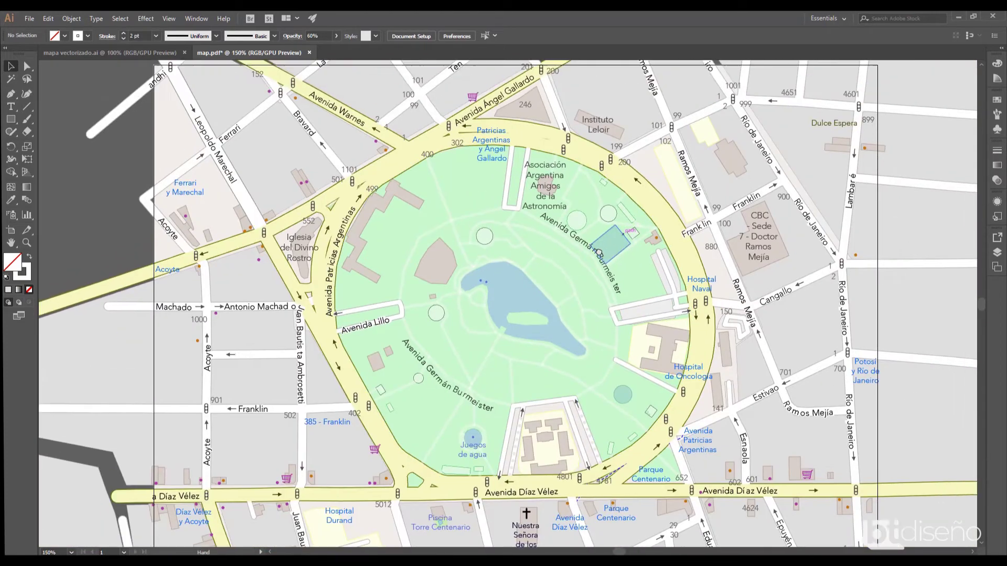
pyautogui.moveTo(655, 210)
pyautogui.mouseDown()
pyautogui.moveTo(564, 328)
pyautogui.moveTo(654, 264)
pyautogui.mouseUp()
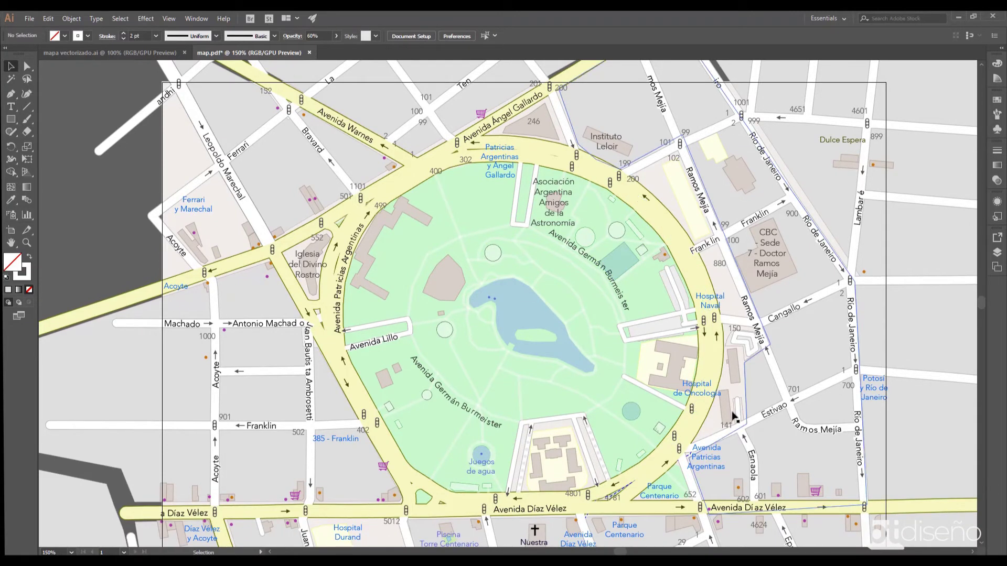
pyautogui.click(502, 182)
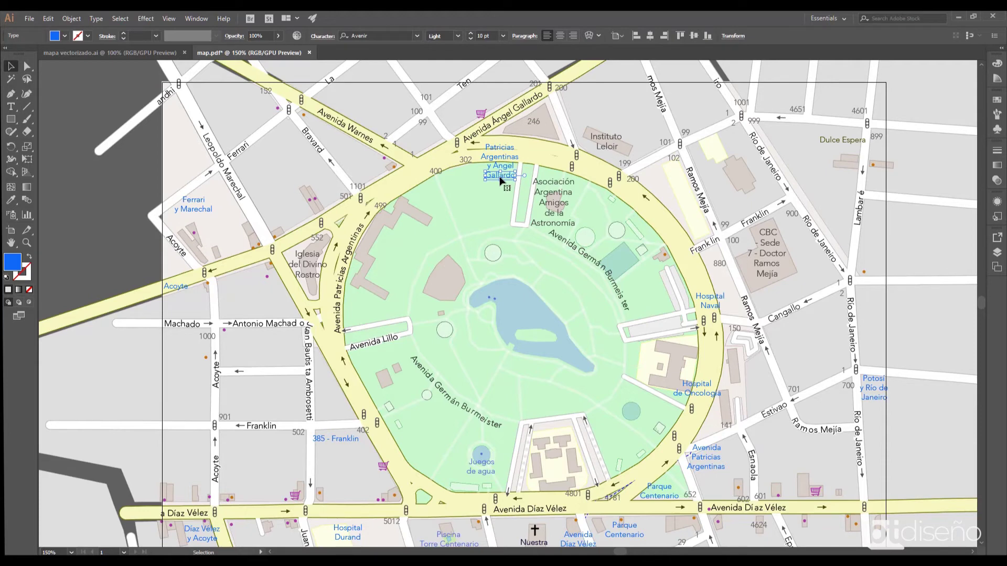
pyautogui.click(120, 19)
pyautogui.moveTo(179, 118)
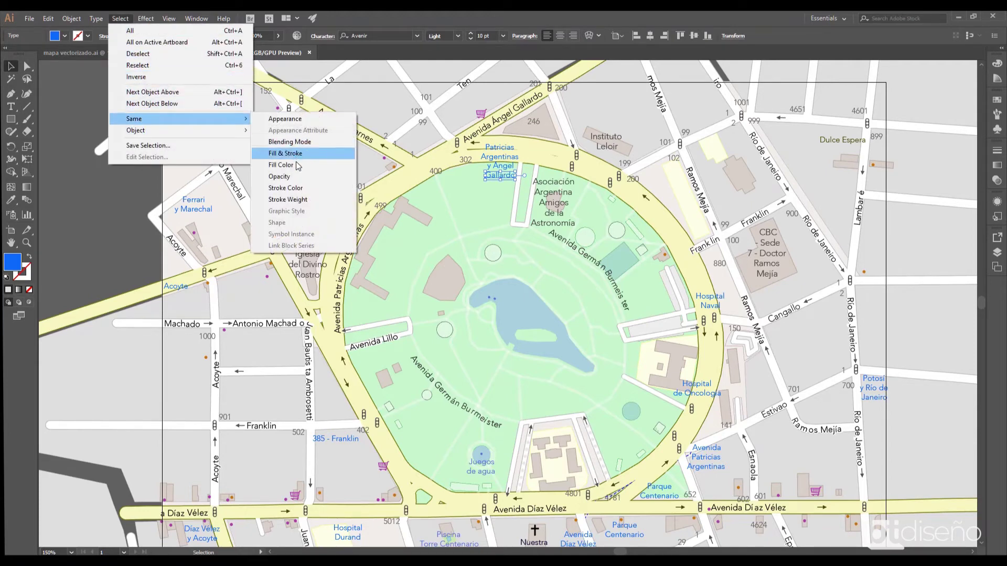
pyautogui.click(295, 165)
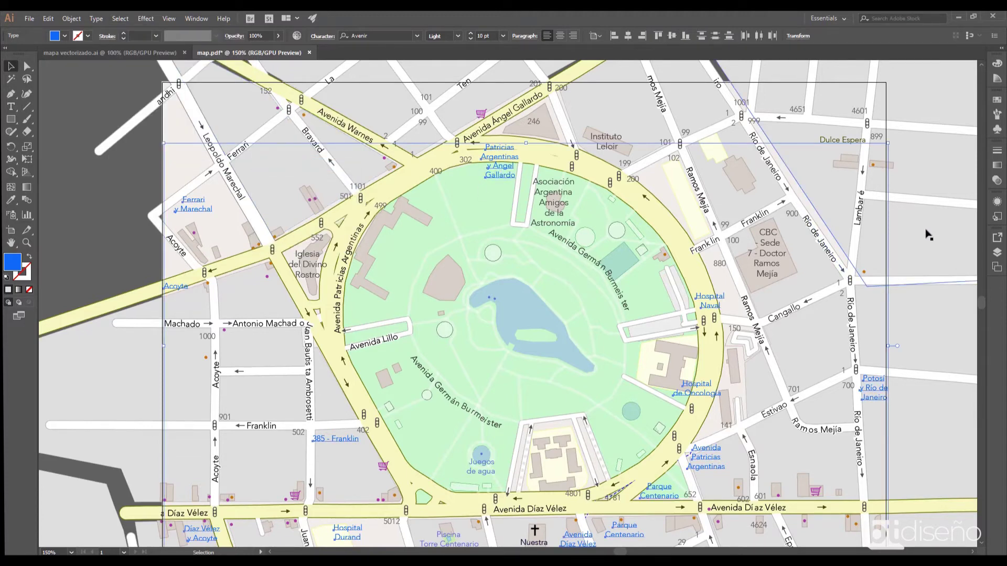
pyautogui.press('Delete')
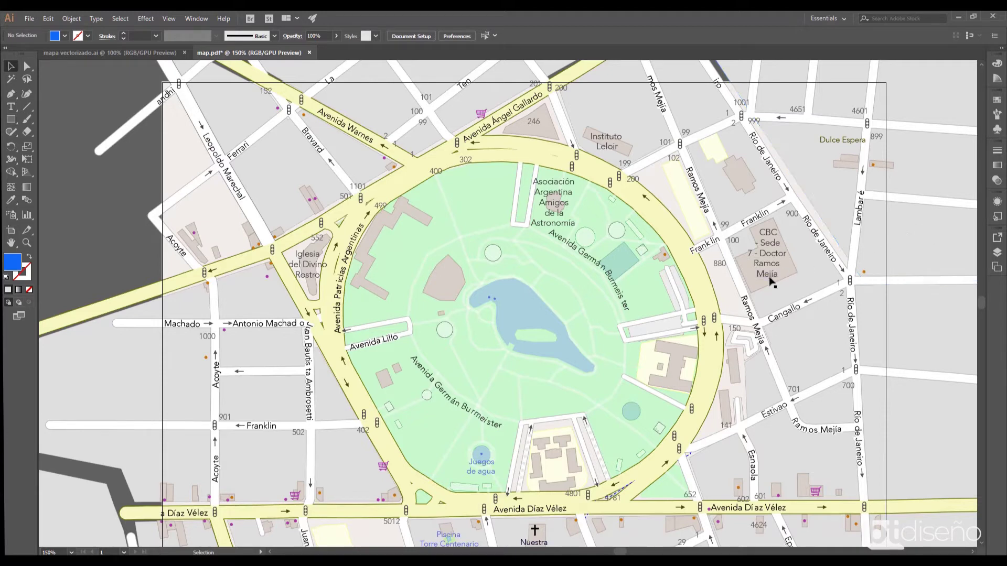
# - Select all purple shopping-cart icons sharing the same fill colour
pyautogui.click(389, 470)
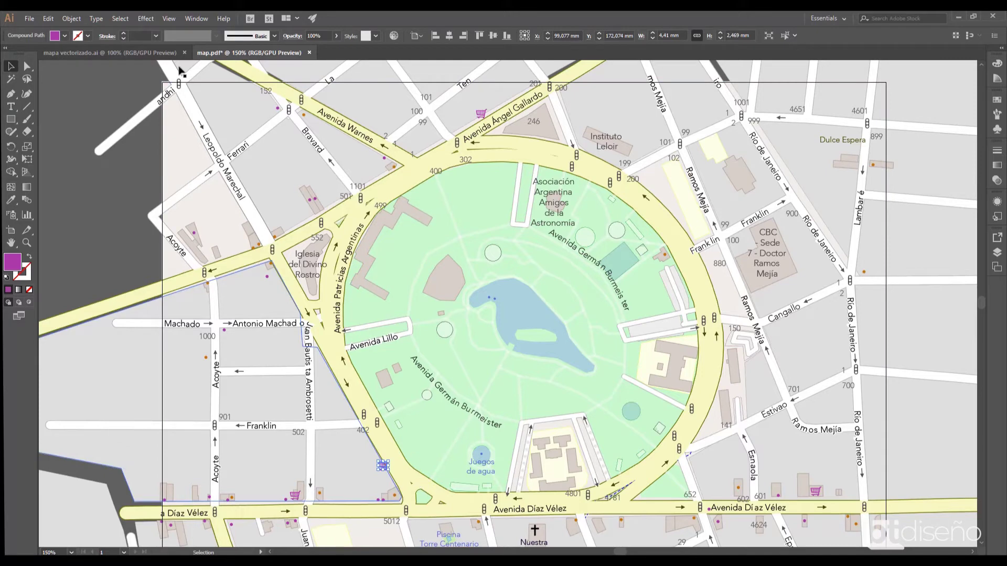
pyautogui.click(120, 18)
pyautogui.moveTo(180, 118)
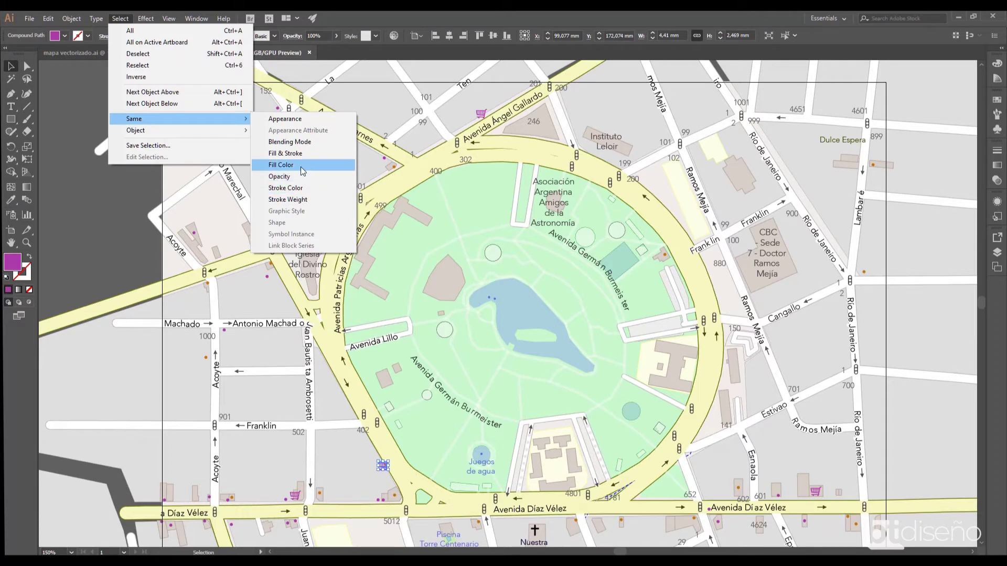
pyautogui.click(293, 165)
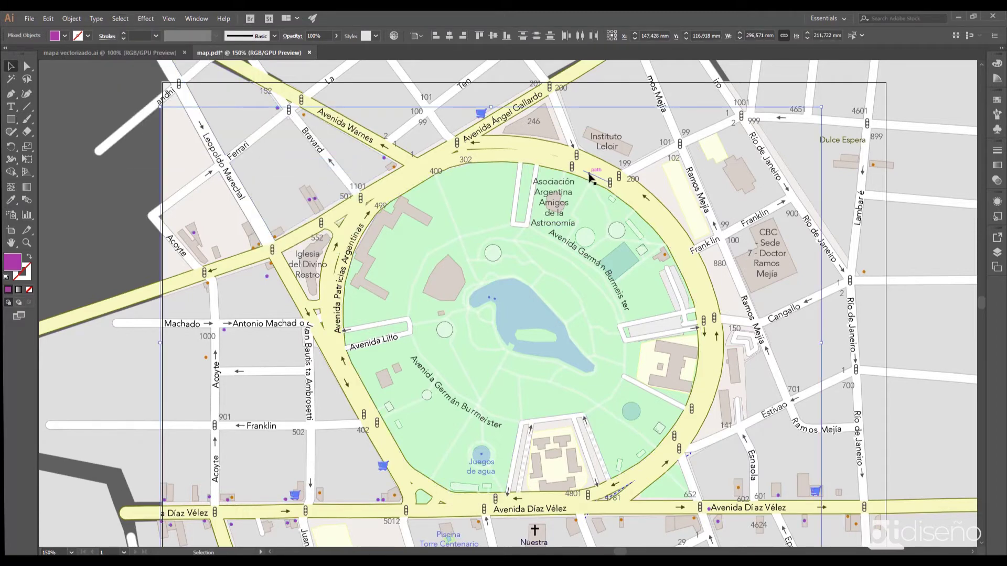
# - Clear the selection and select the traffic-light symbol near the 552 label
pyautogui.hotkey('ctrl', 'shift', 'a')
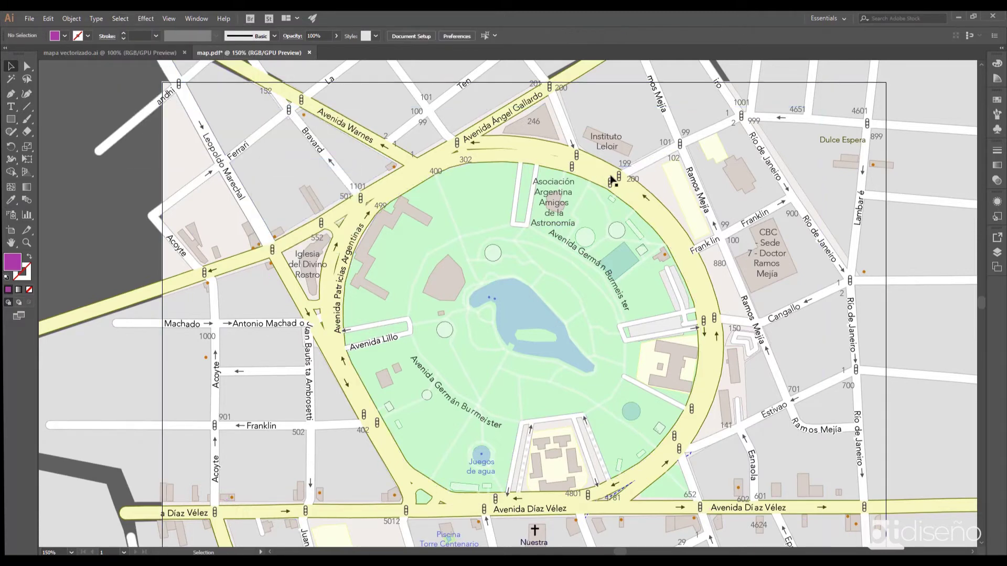
pyautogui.click(613, 175)
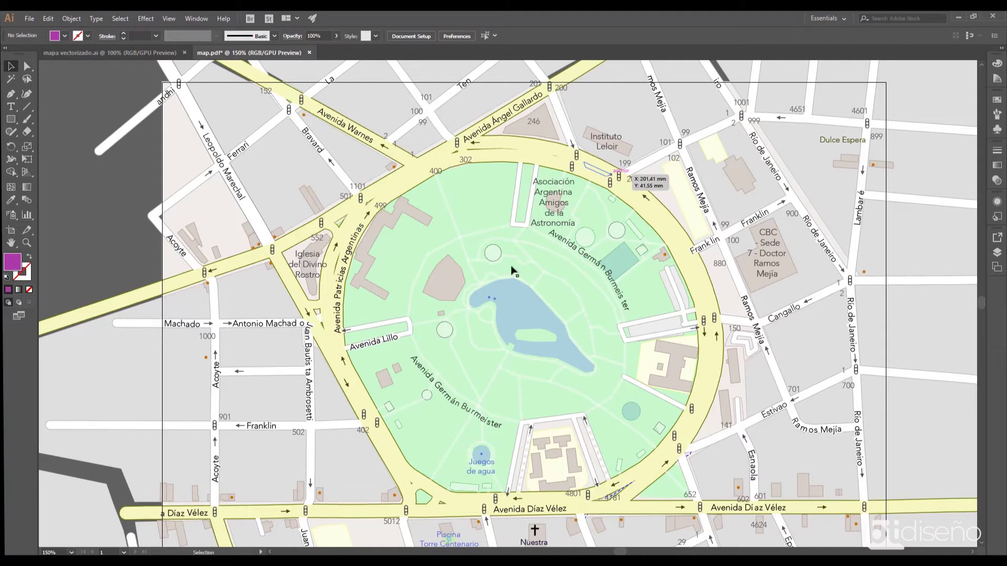
pyautogui.click(321, 224)
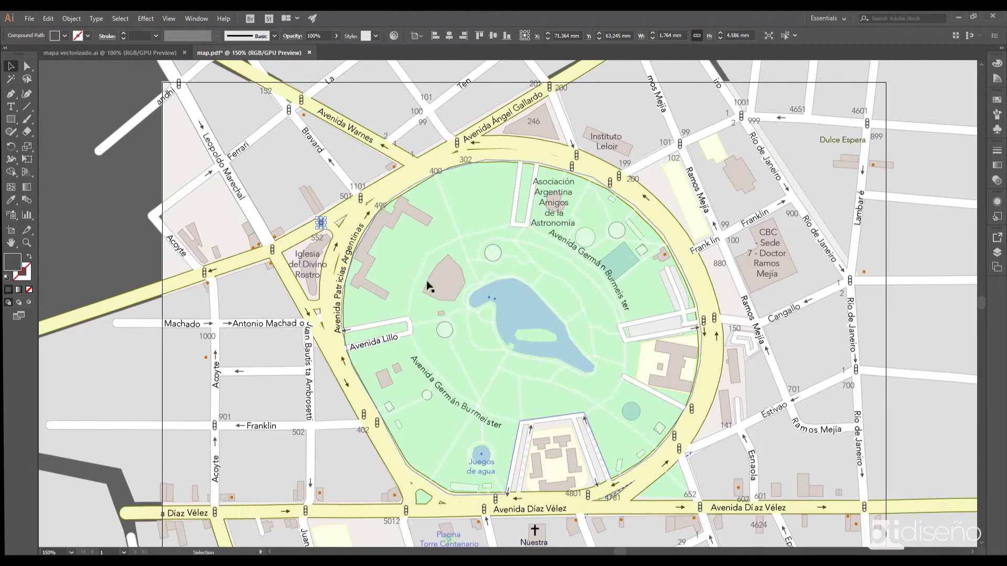
# - Select all traffic-light symbols matching the selected one and delete them
pyautogui.click(128, 19)
pyautogui.moveTo(173, 118)
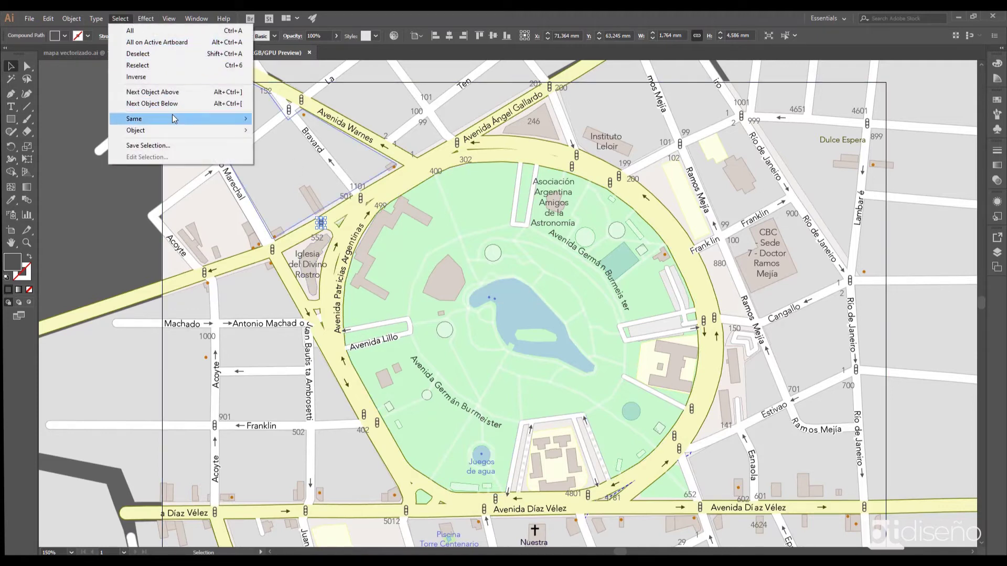
pyautogui.click(281, 119)
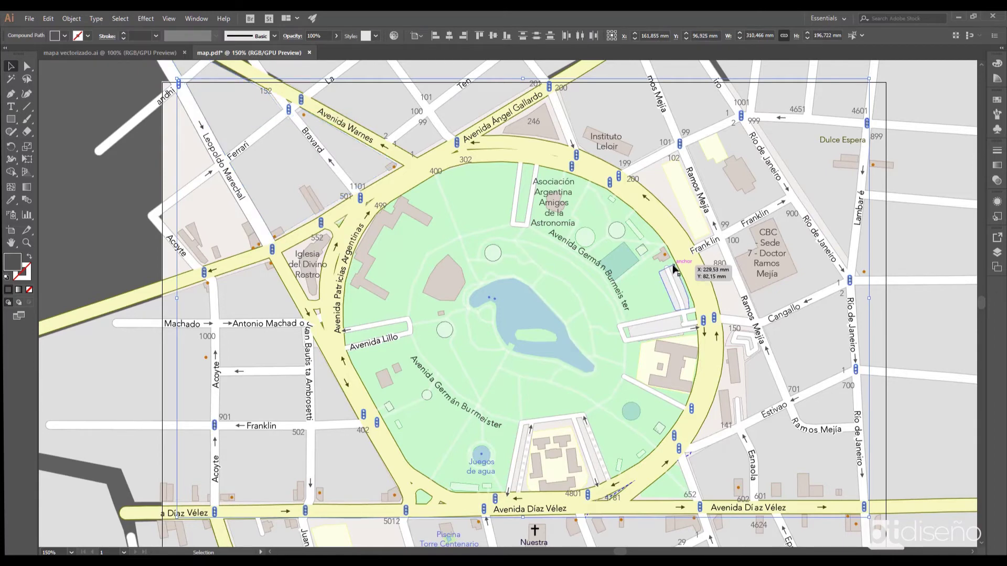
pyautogui.press('Delete')
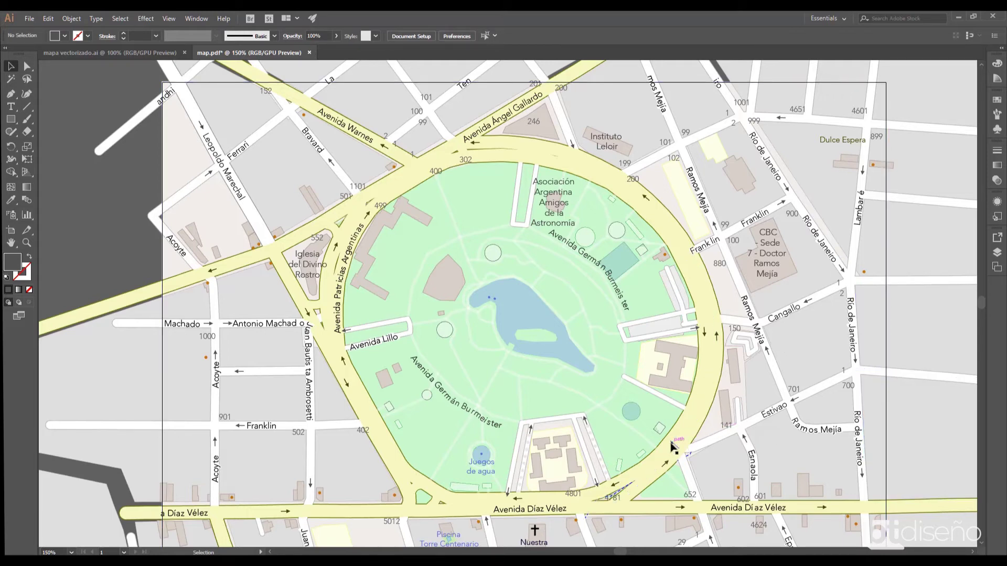
# - Zoom out to show the whole map and bring up the Layers panel
pyautogui.scroll(-1, 667, 450)
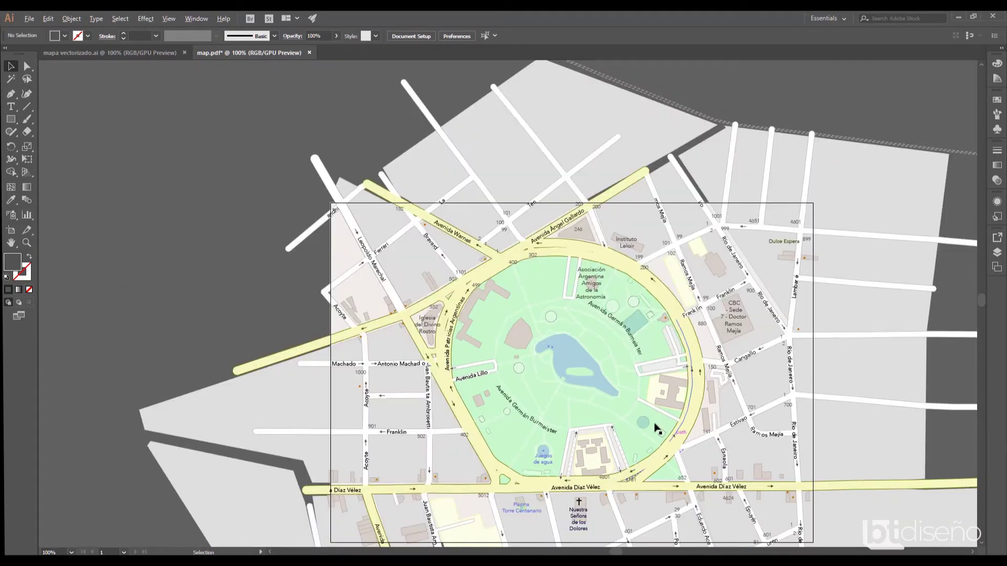
pyautogui.moveTo(805, 451); pyautogui.dragTo(709, 378)
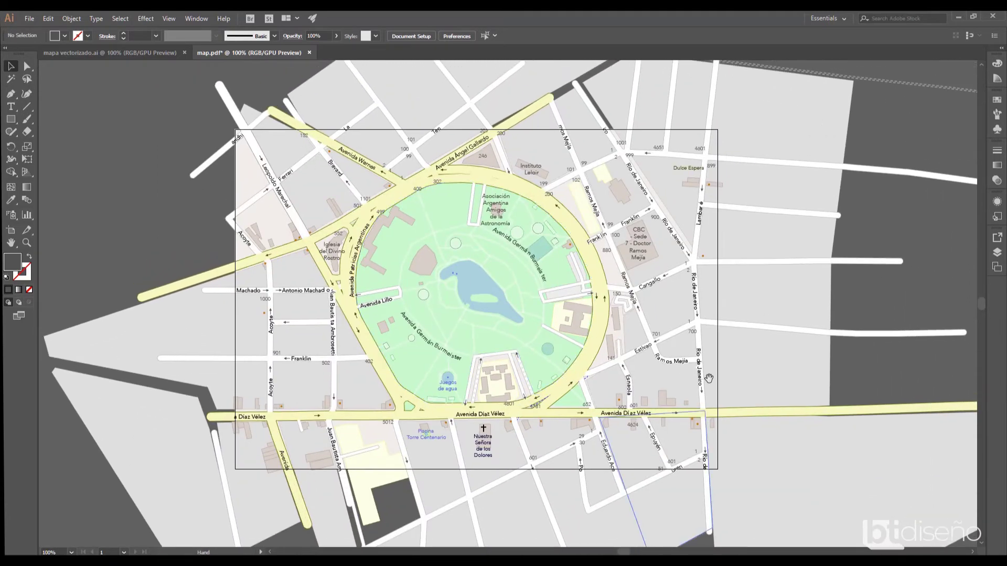
pyautogui.click(997, 252)
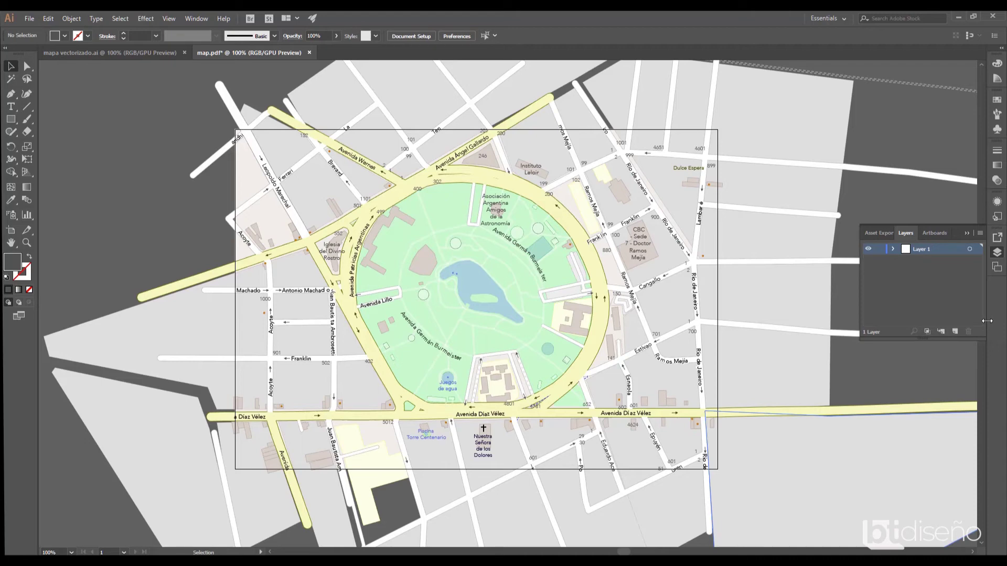
# - Add a new top layer, rename Layer 1 to 'mapa', lock it, and make the new layer active
pyautogui.click(955, 331)
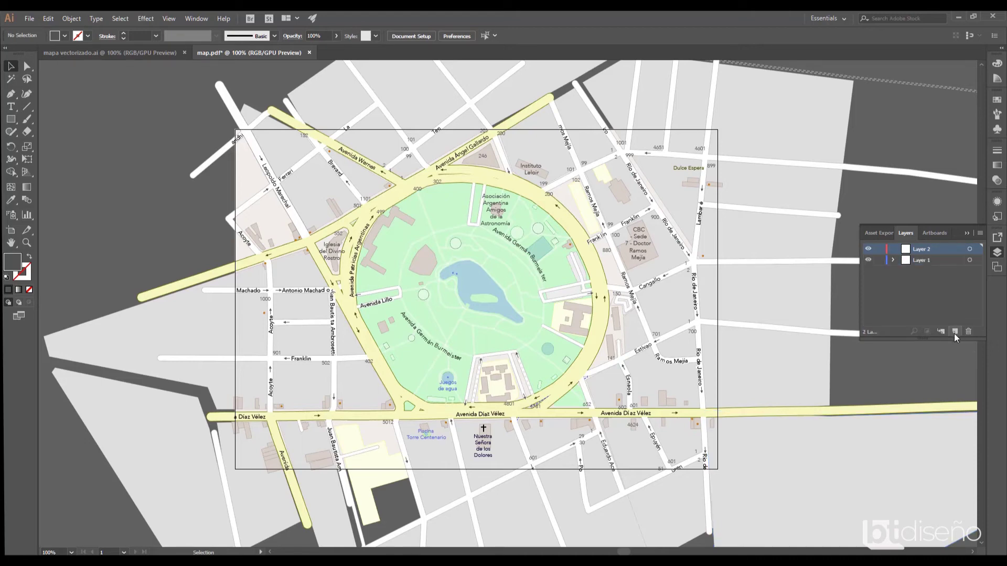
pyautogui.doubleClick(921, 260)
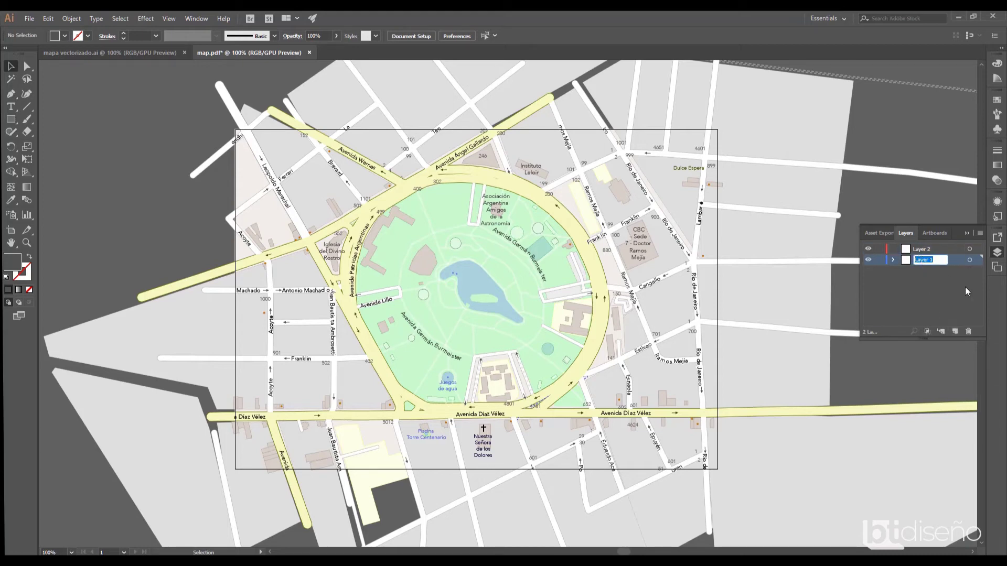
pyautogui.write('mapa')
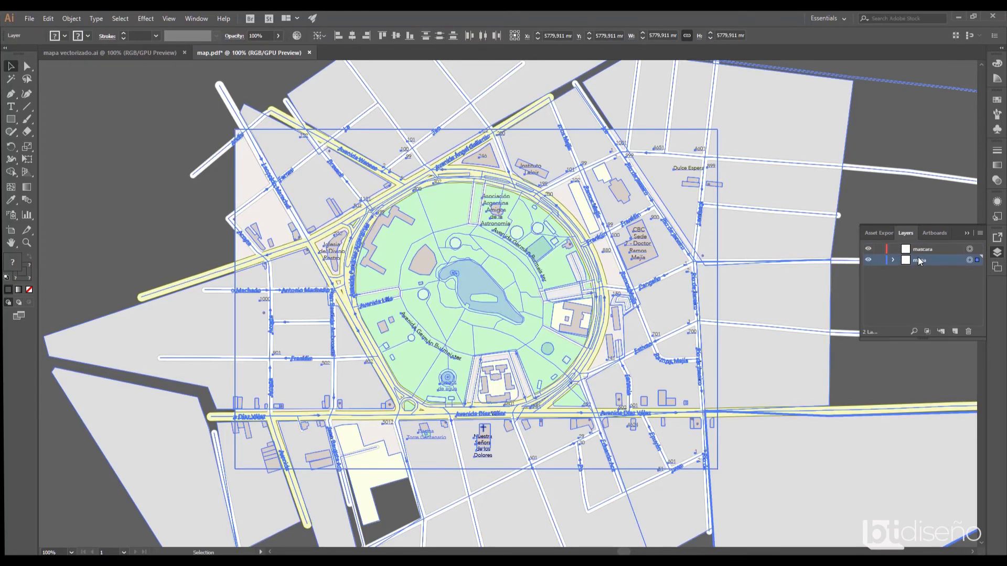
pyautogui.click(917, 250)
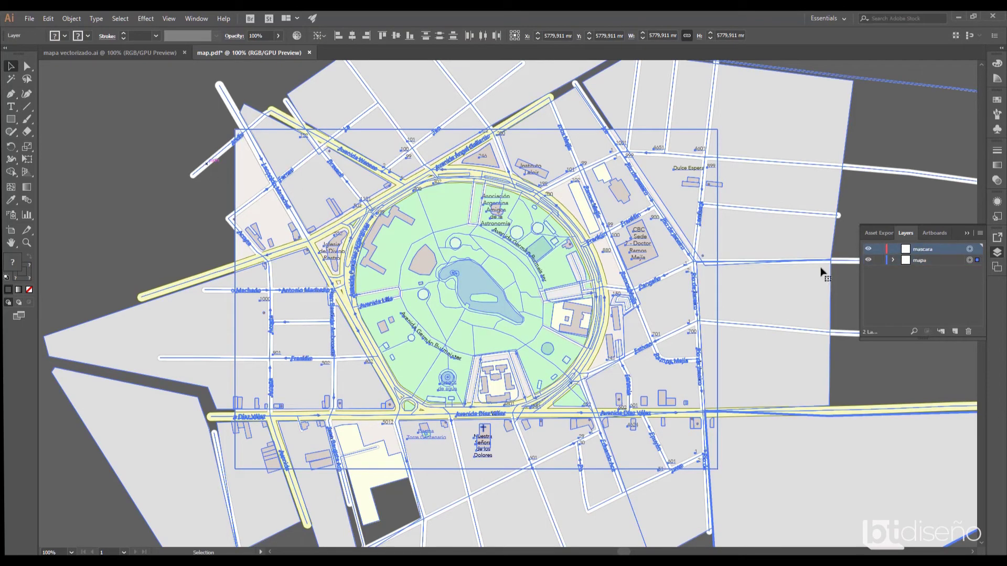
pyautogui.click(880, 260)
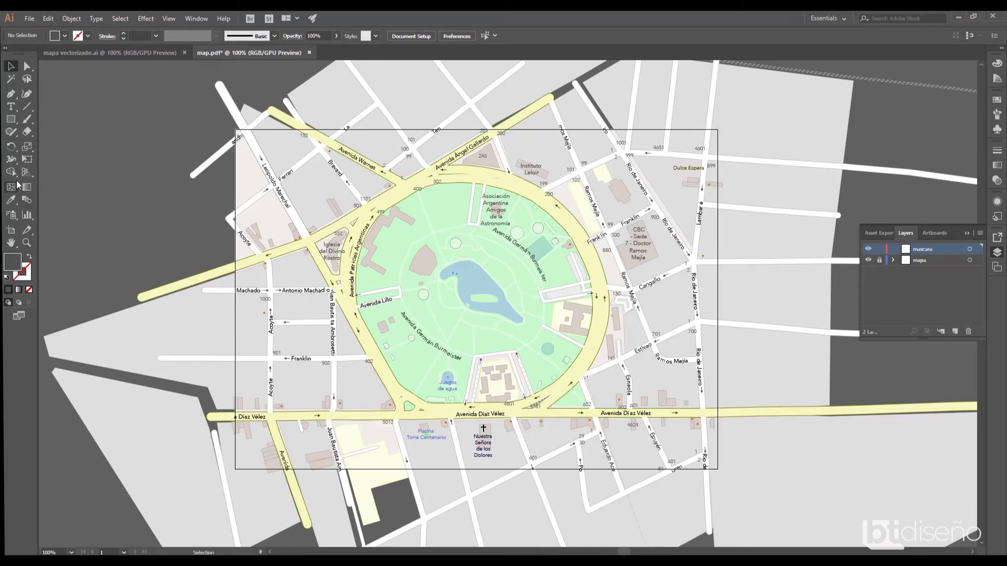
pyautogui.click(11, 119)
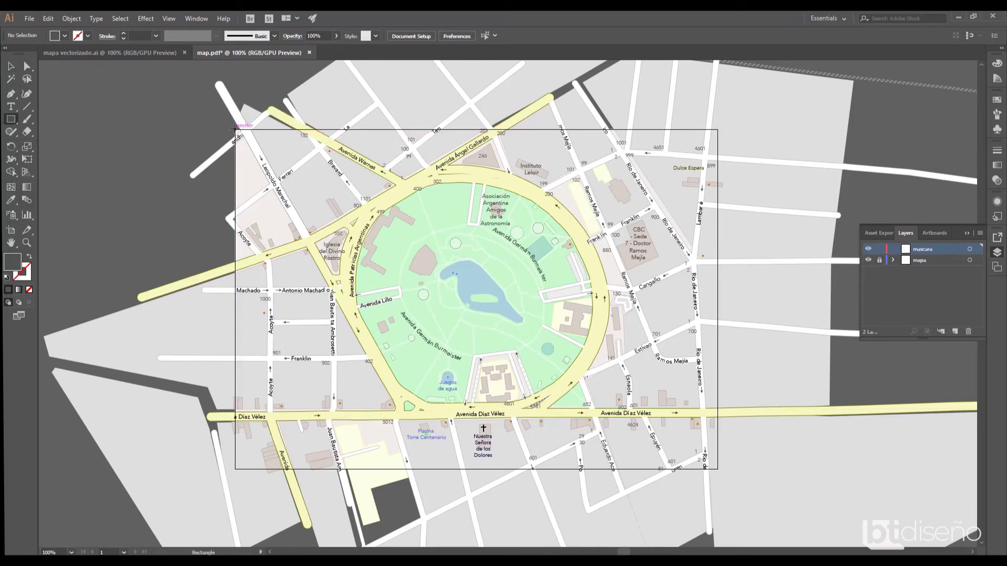
# - Draw an artboard-sized rectangle and make it a clipping mask over the mapa artwork
pyautogui.moveTo(235, 128)
pyautogui.mouseDown()
pyautogui.moveTo(657, 463)
pyautogui.moveTo(718, 469)
pyautogui.mouseUp()
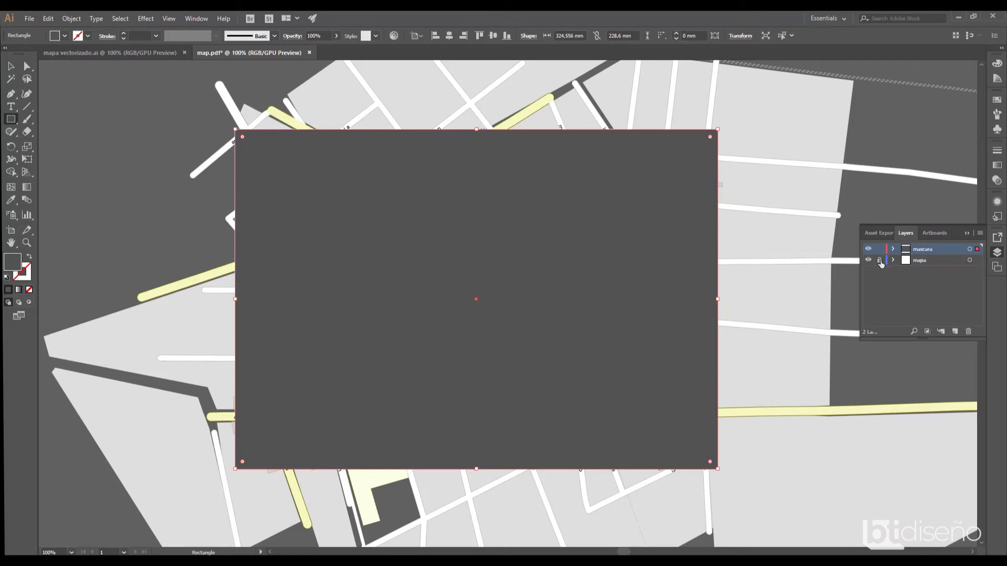
pyautogui.click(969, 260)
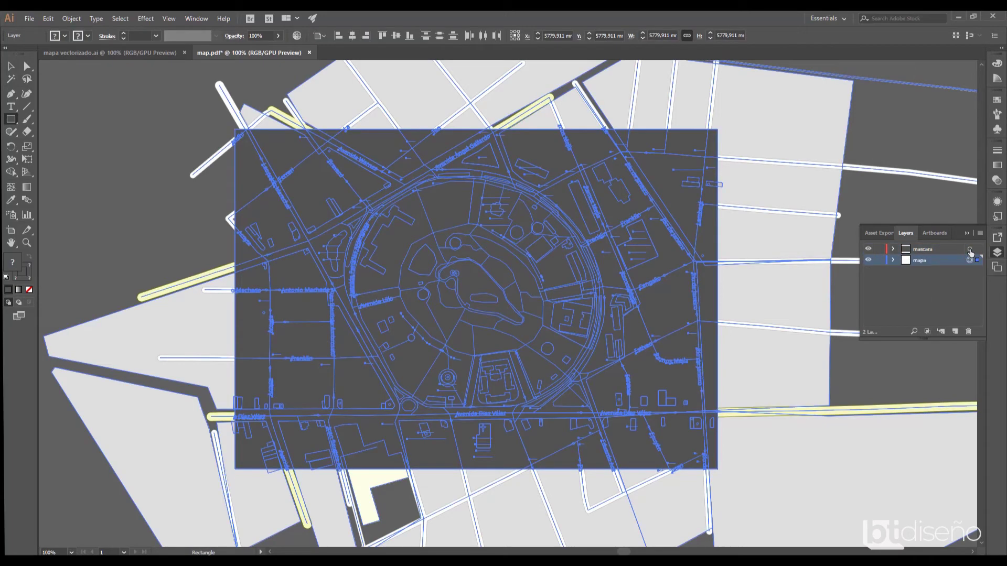
pyautogui.keyDown('shift'); pyautogui.click(970, 250); pyautogui.keyUp('shift')
pyautogui.press('v')
pyautogui.rightClick(447, 206)
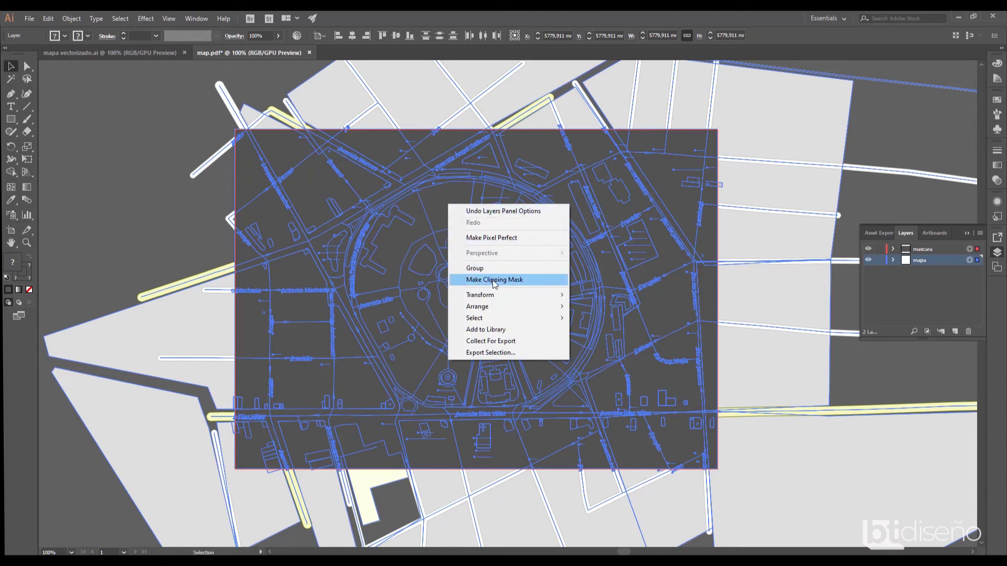
pyautogui.click(493, 281)
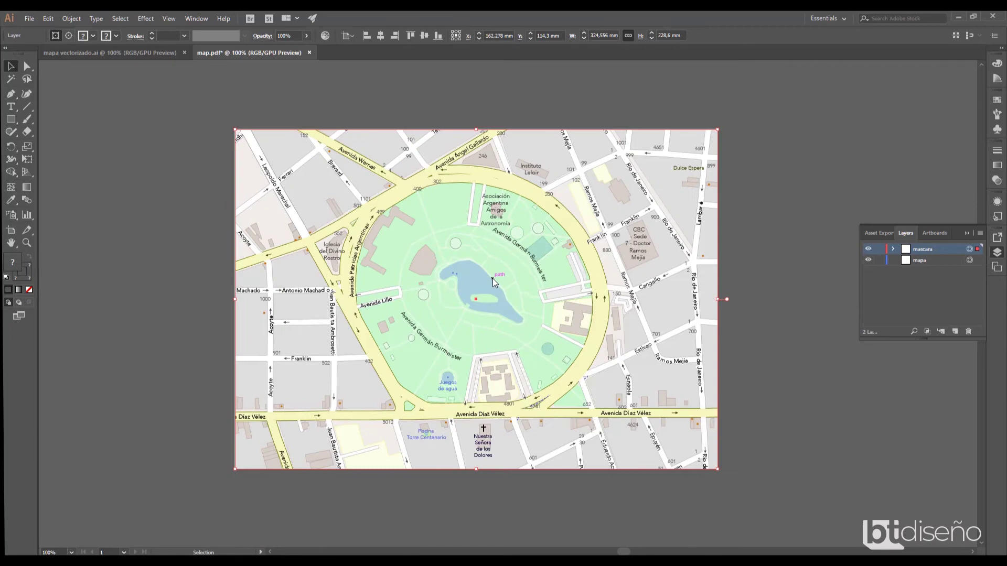
# - Scale the clipped map group down from its corner so white margins surround it
pyautogui.click(769, 371)
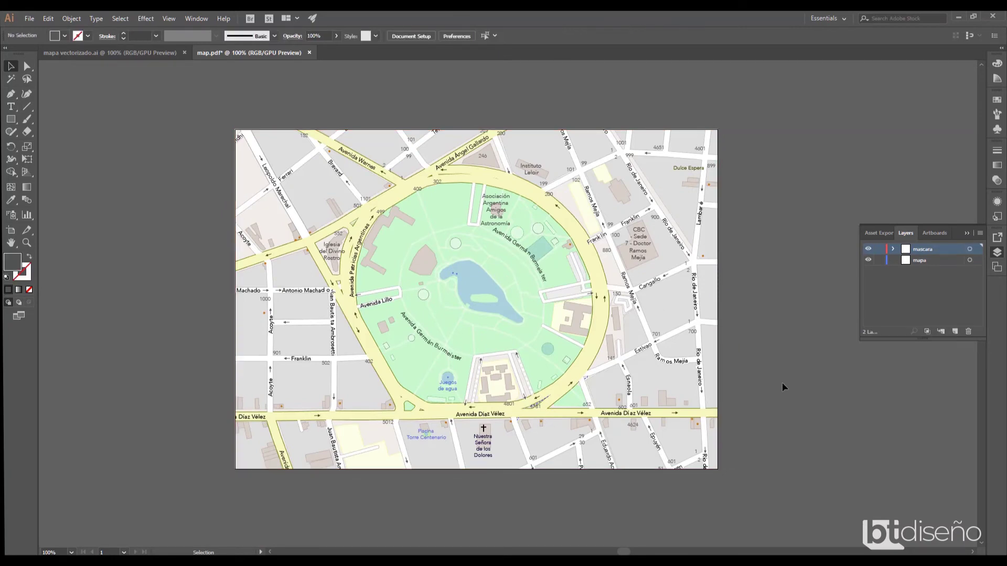
pyautogui.click(580, 294)
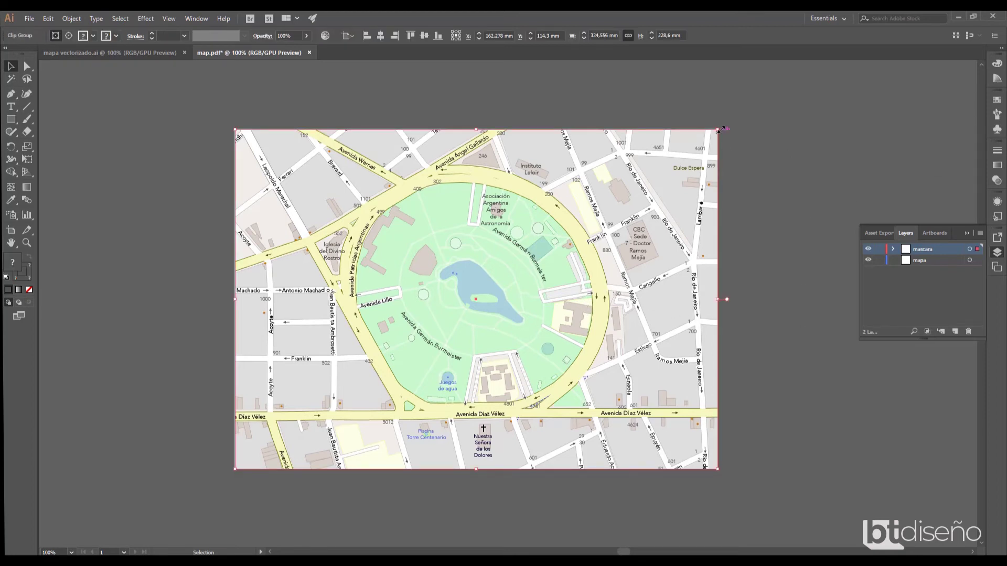
pyautogui.moveTo(718, 130); pyautogui.dragTo(670, 178)
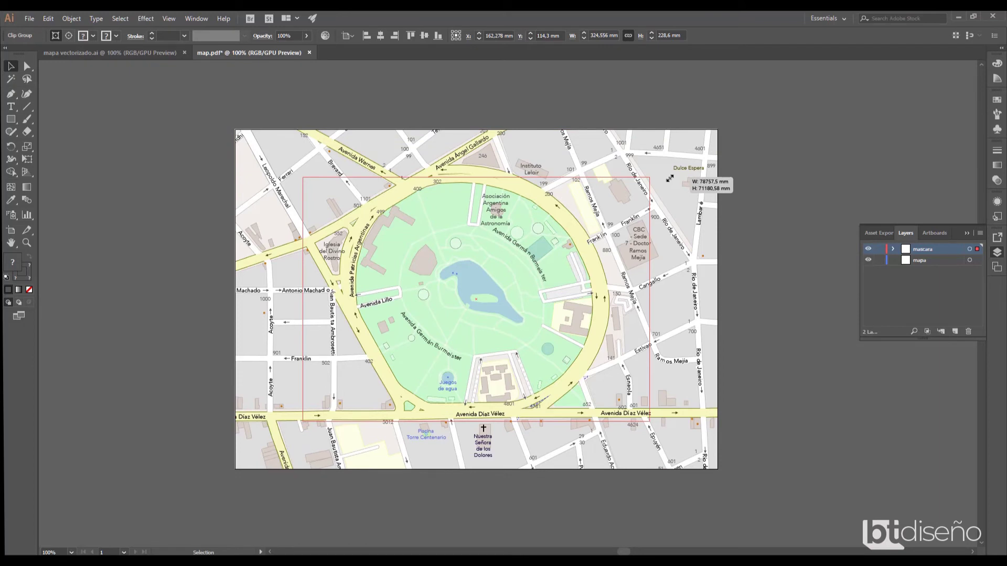
pyautogui.moveTo(669, 178); pyautogui.dragTo(686, 175)
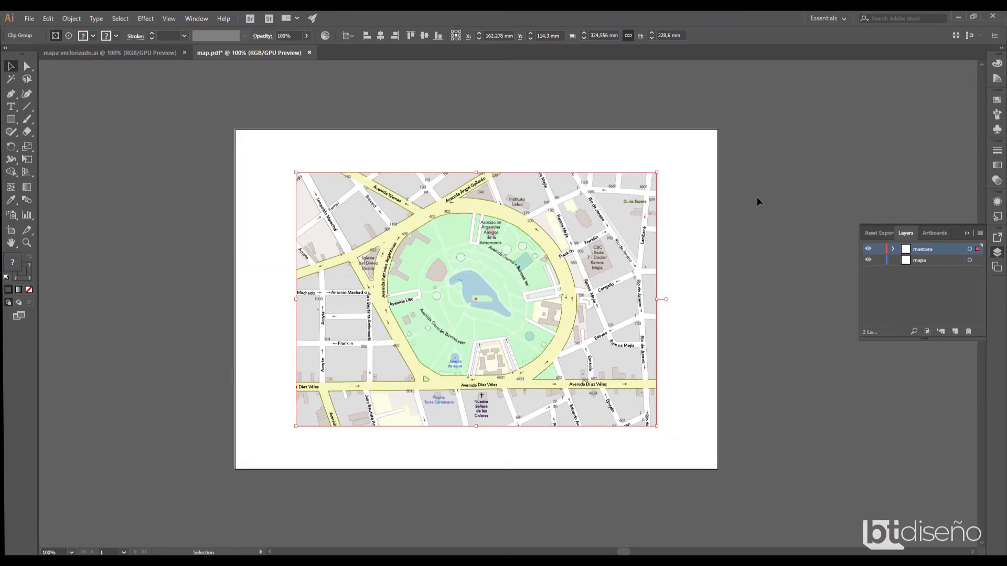
pyautogui.moveTo(580, 297); pyautogui.dragTo(590, 301)
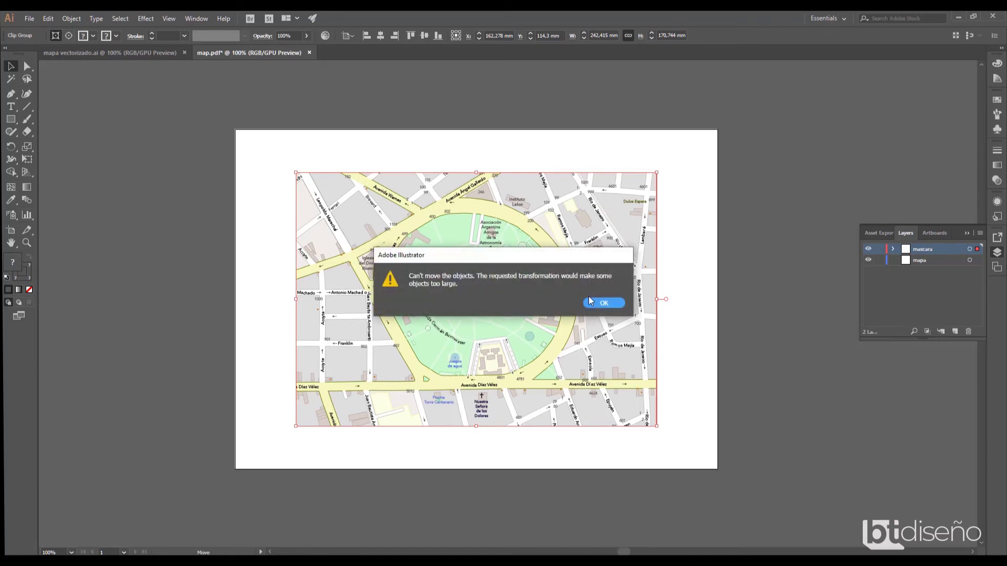
pyautogui.click(598, 304)
pyautogui.click(784, 332)
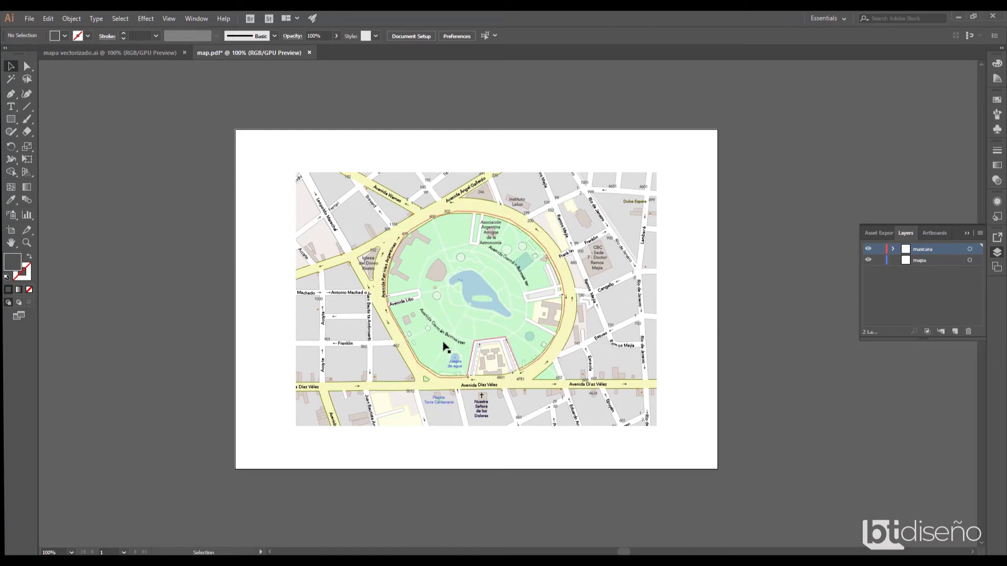
# - Enter the clip group on the park and show the full Color panel, undoing an accidental grey fill
pyautogui.scroll(2, 443, 344)
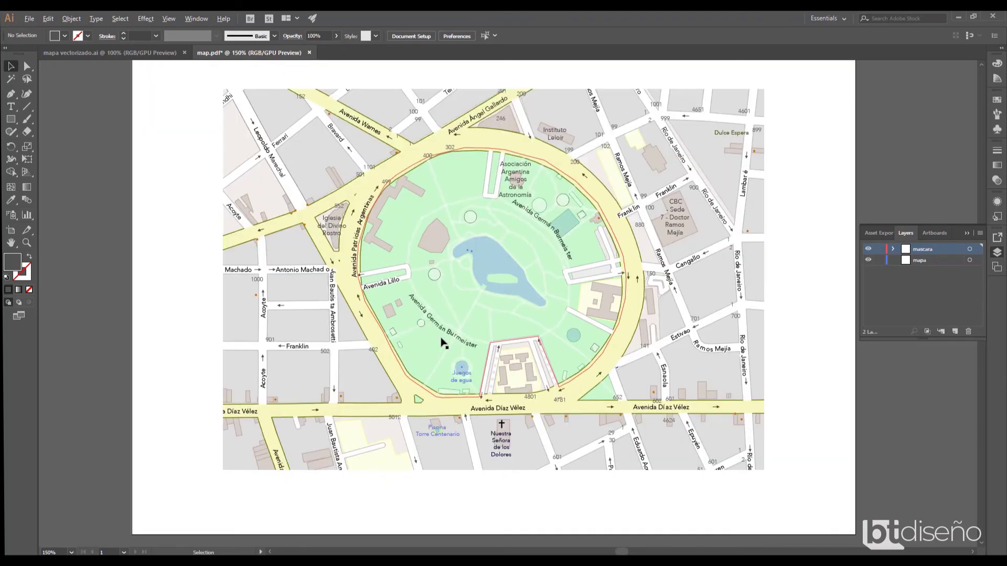
pyautogui.click(432, 353)
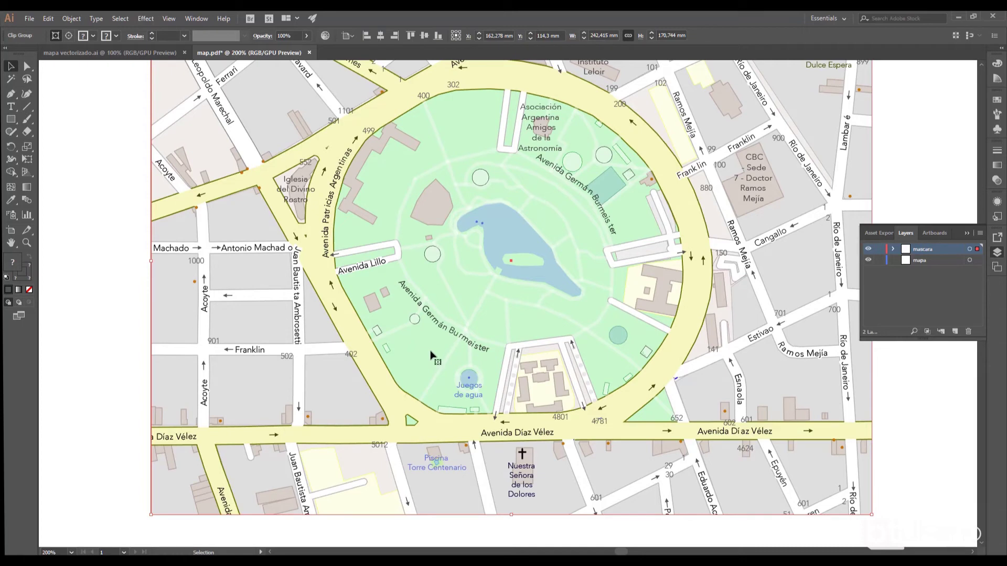
pyautogui.doubleClick(431, 352)
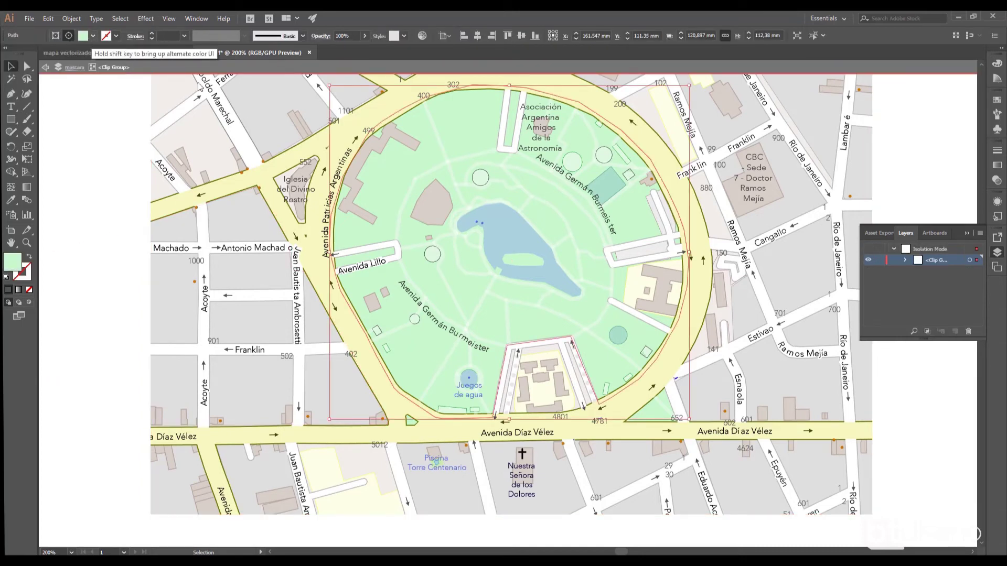
pyautogui.click(997, 64)
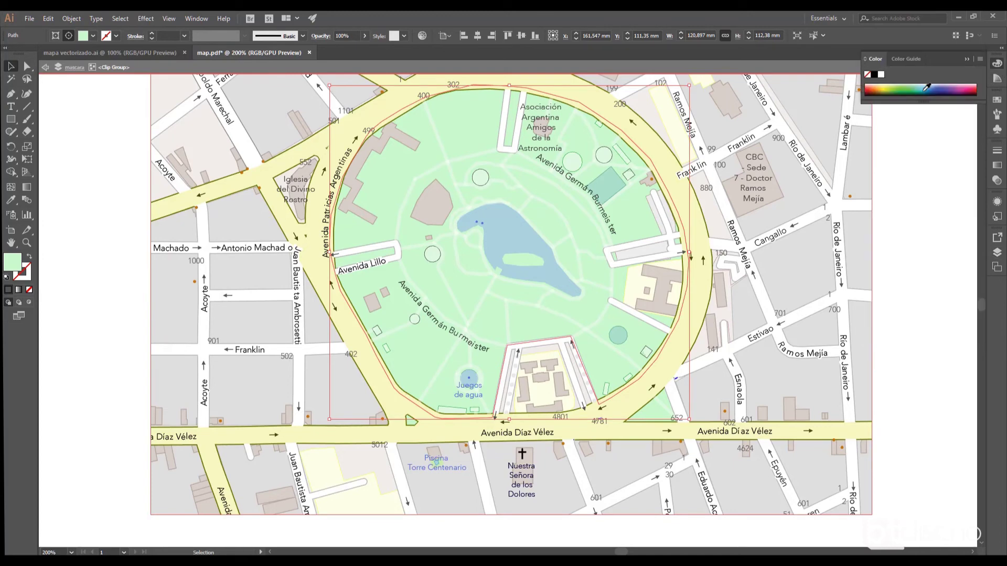
pyautogui.click(865, 58)
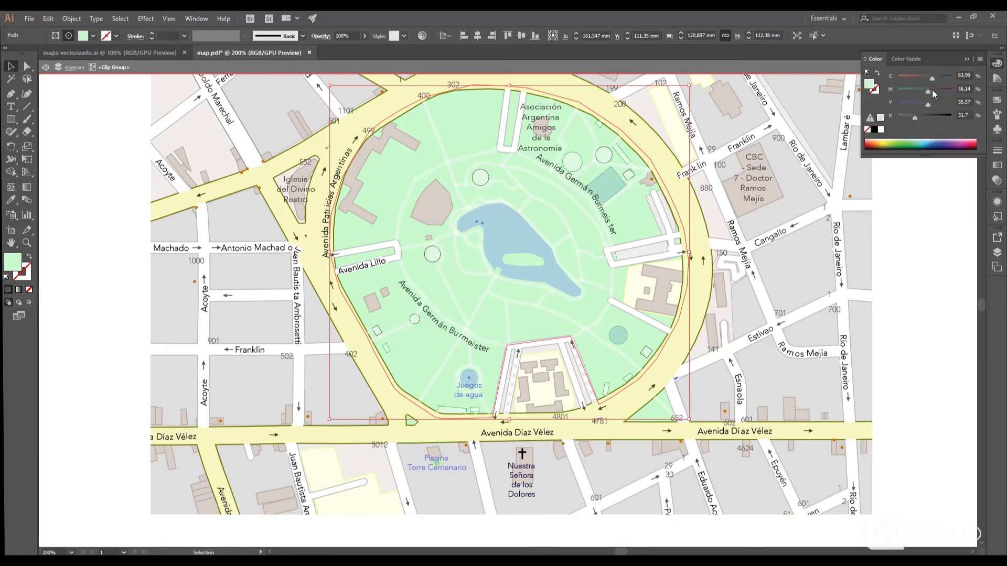
pyautogui.moveTo(927, 93); pyautogui.dragTo(924, 92)
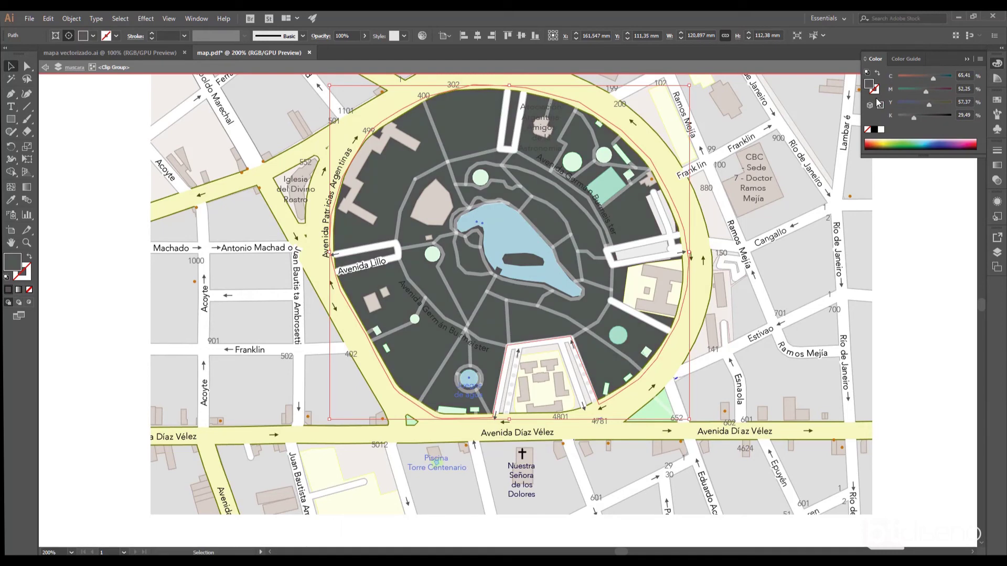
pyautogui.hotkey('ctrl', 'z')
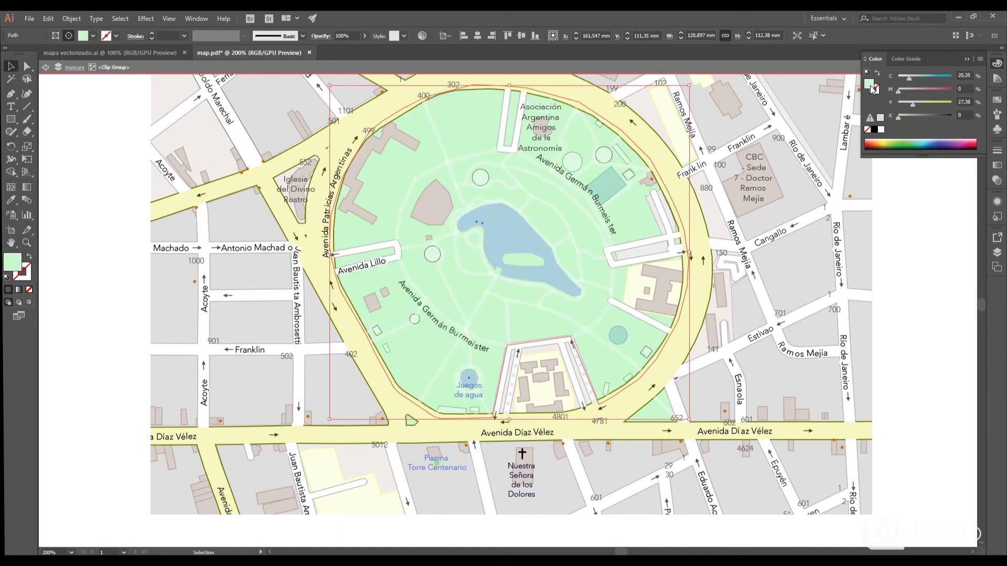
# - Set the park fill to the darker green 79BC7C
pyautogui.doubleClick(872, 89)
pyautogui.click(632, 238)
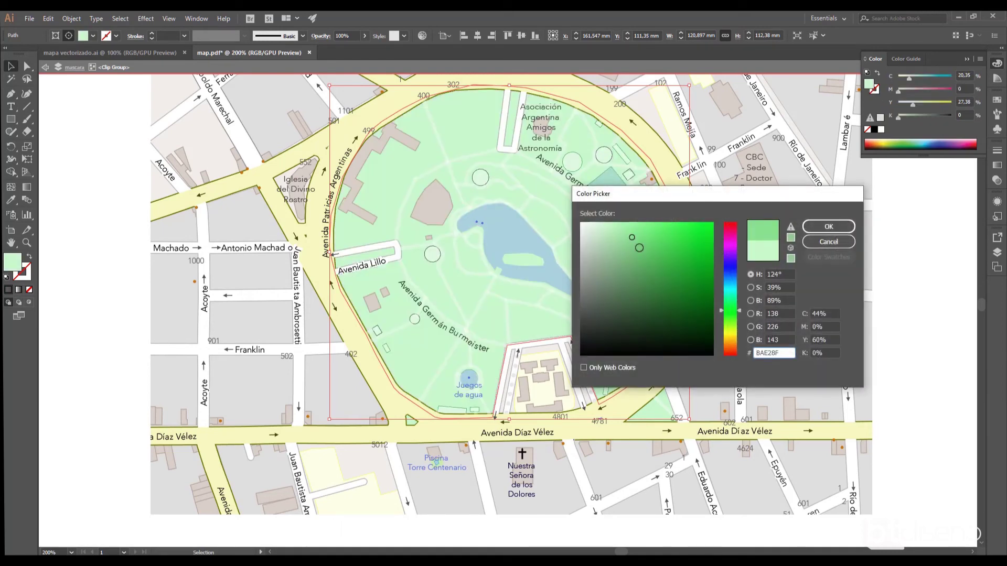
pyautogui.moveTo(639, 247); pyautogui.dragTo(628, 256)
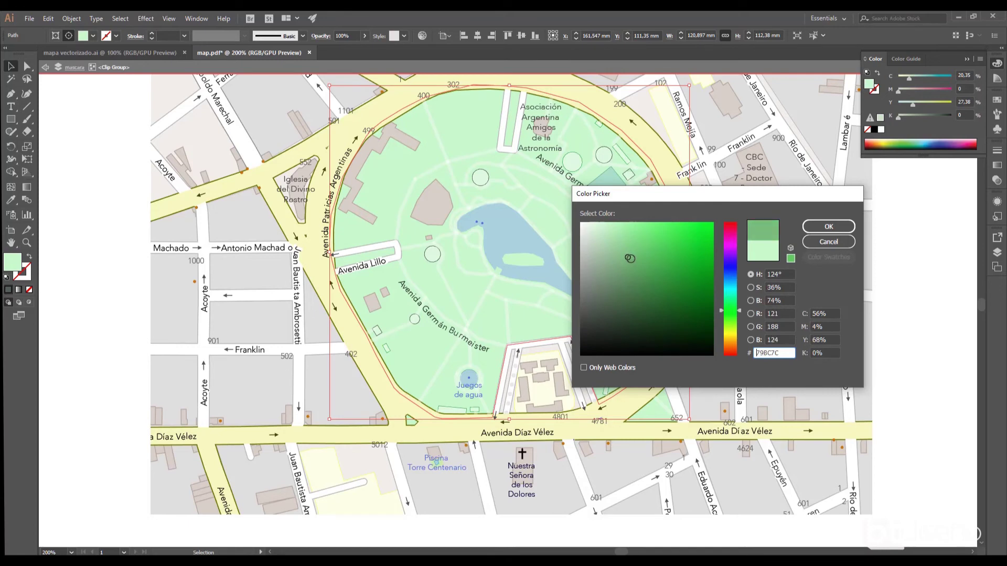
pyautogui.click(842, 227)
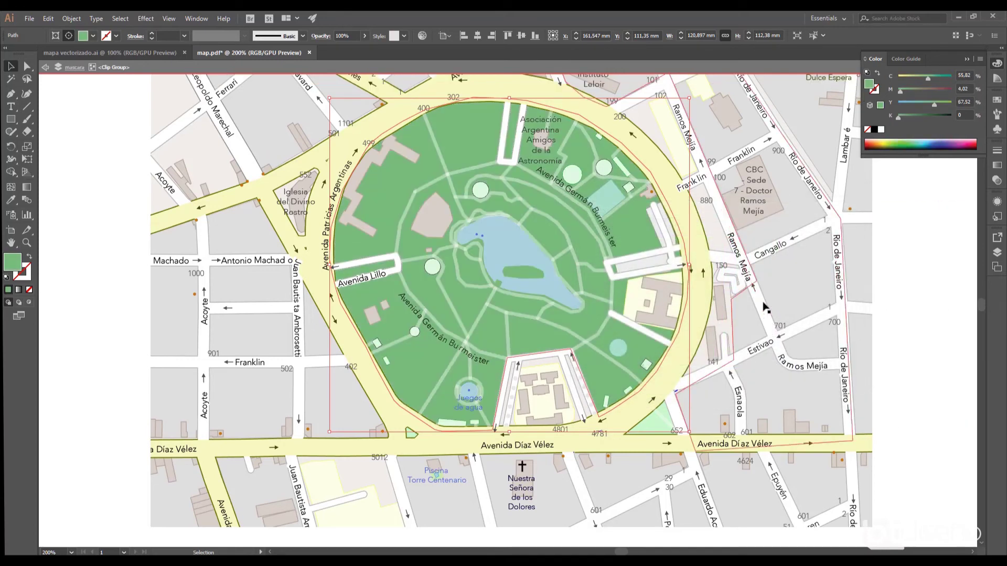
# - Deselect the park and select a pale-yellow road near the 200 label
pyautogui.scroll(1, 766, 310)
pyautogui.scroll(5, 543, 242)
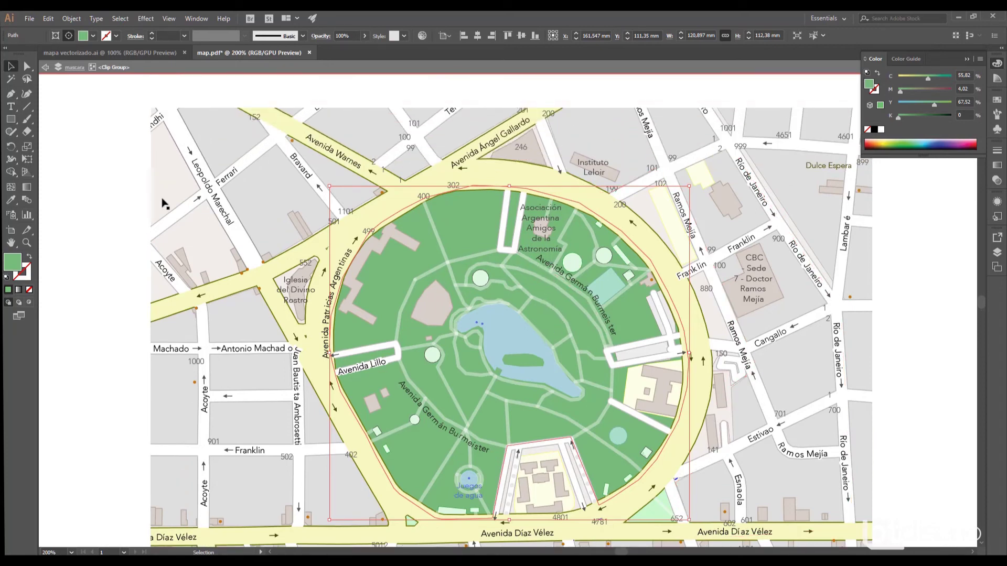
pyautogui.click(89, 207)
pyautogui.click(644, 235)
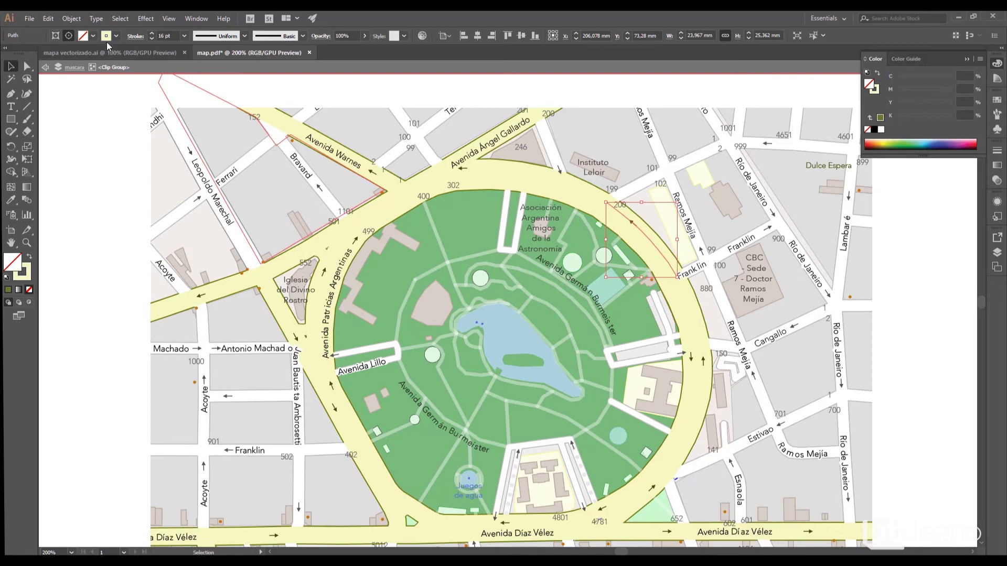
# - Select all roads with the same pale-yellow fill and recolour them white (K 0)
pyautogui.click(125, 20)
pyautogui.moveTo(136, 118)
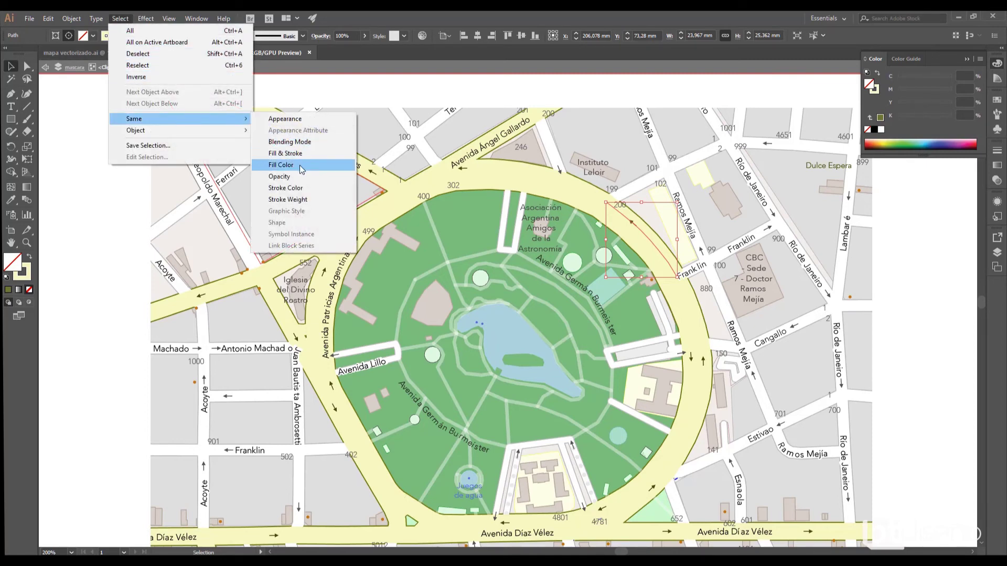
pyautogui.click(303, 188)
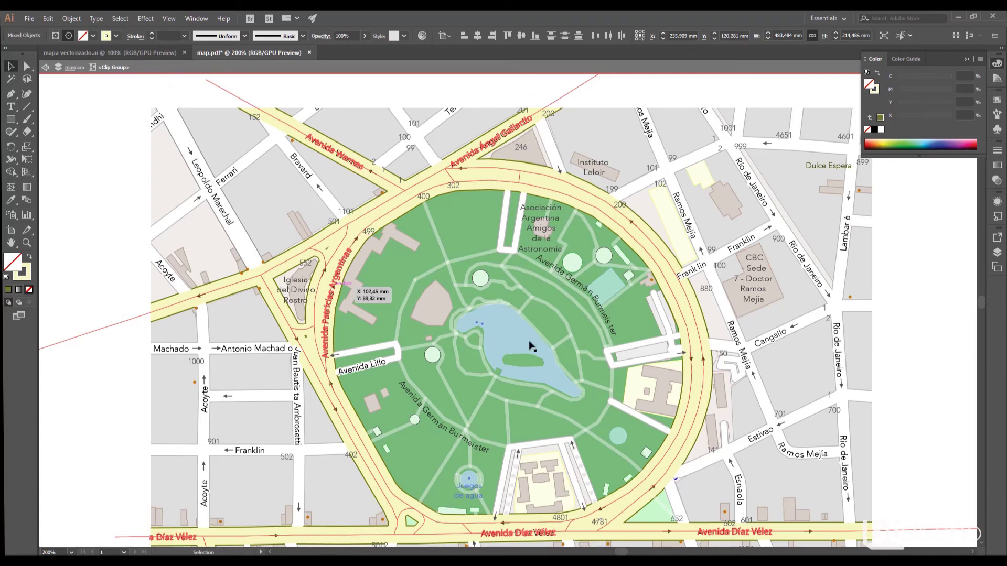
pyautogui.click(871, 90)
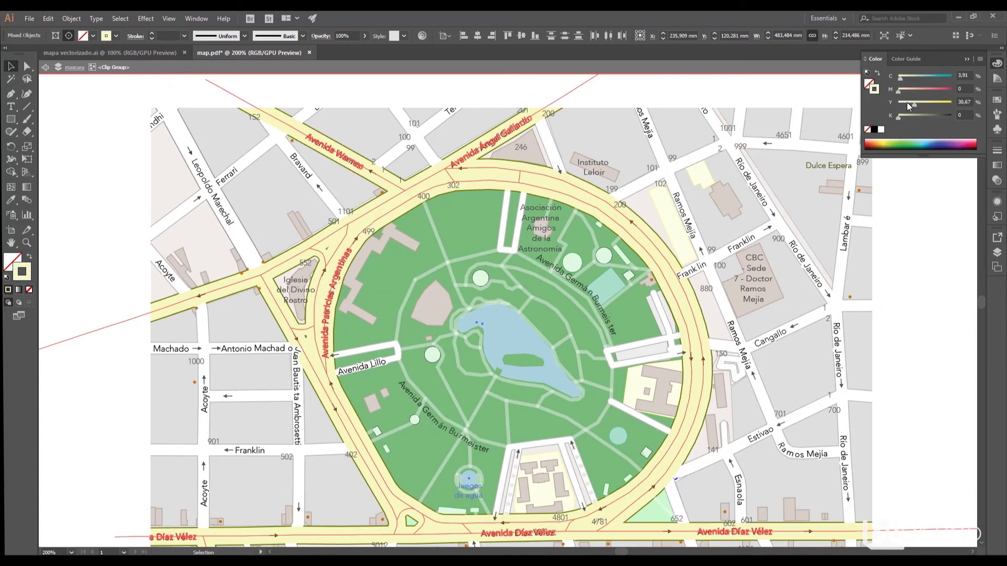
pyautogui.click(875, 130)
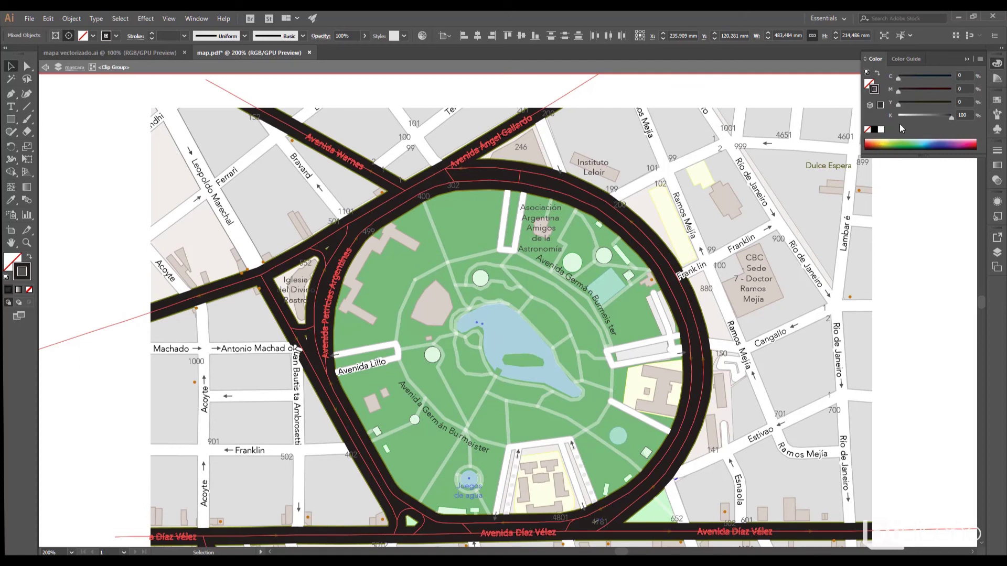
pyautogui.moveTo(914, 116); pyautogui.dragTo(902, 120)
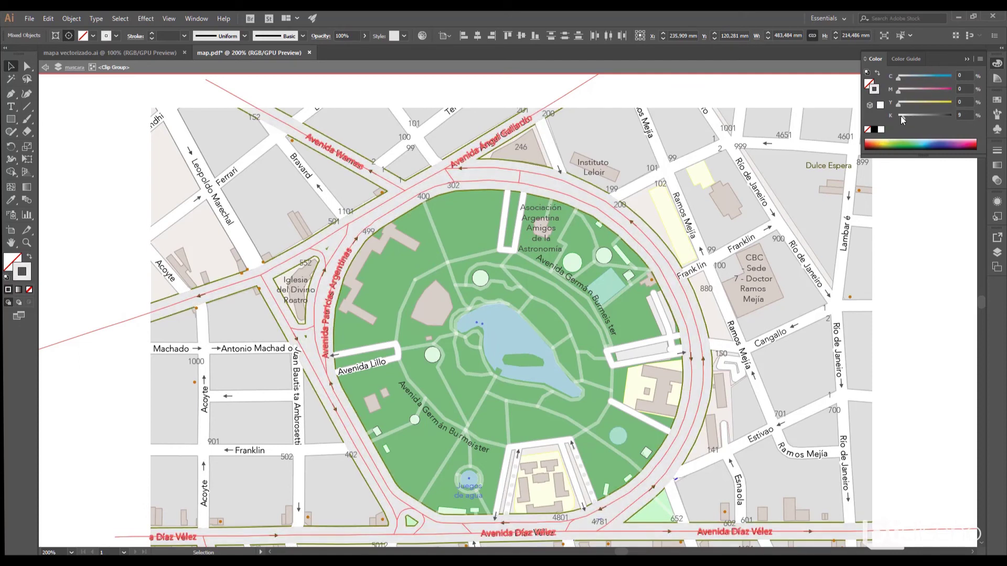
pyautogui.moveTo(901, 117); pyautogui.dragTo(892, 117)
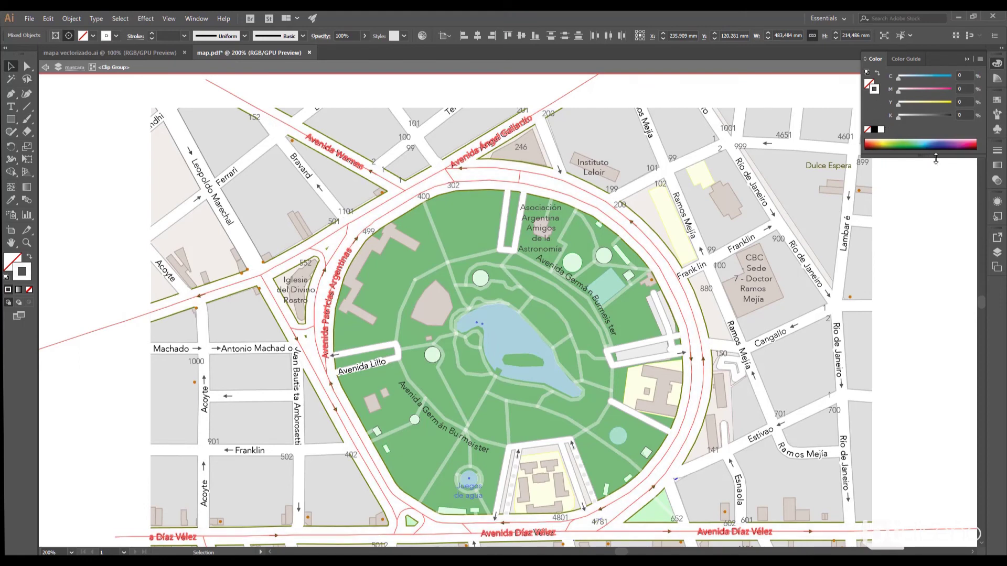
# - Select all blocks sharing one fill and make them light grey (C 10.8, M 8.61, Y 8.78, K 5)
pyautogui.click(944, 231)
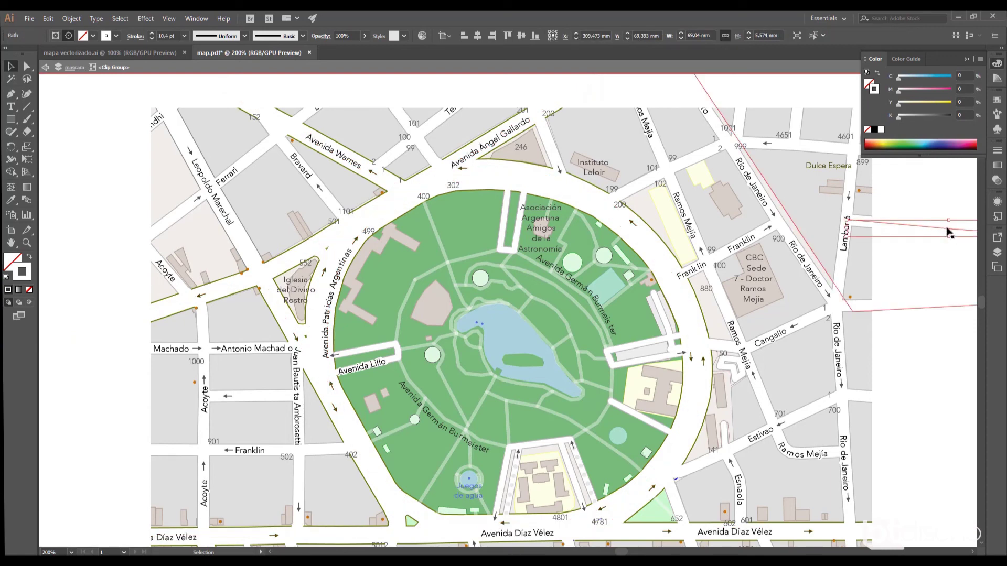
pyautogui.click(264, 200)
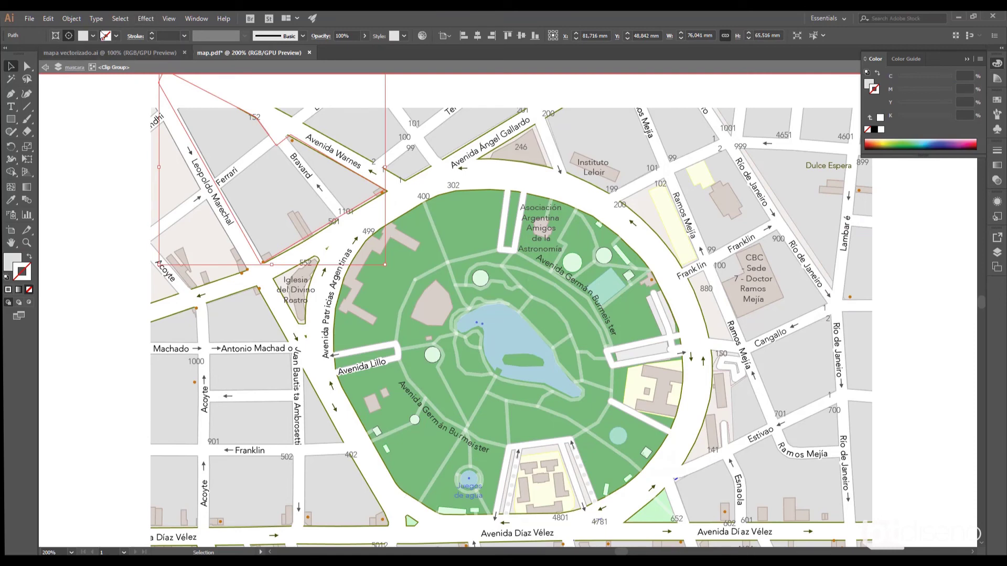
pyautogui.click(121, 19)
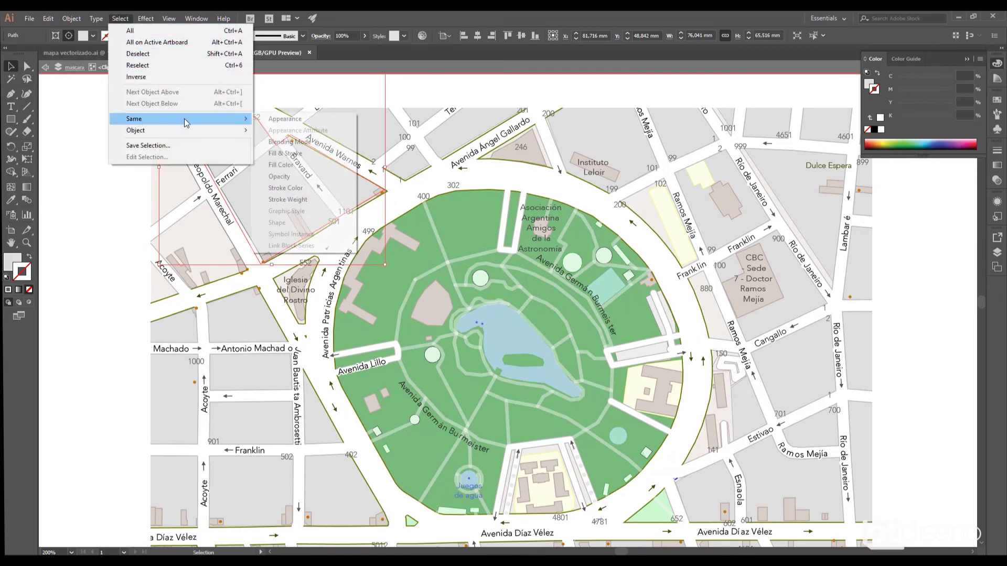
pyautogui.moveTo(136, 118)
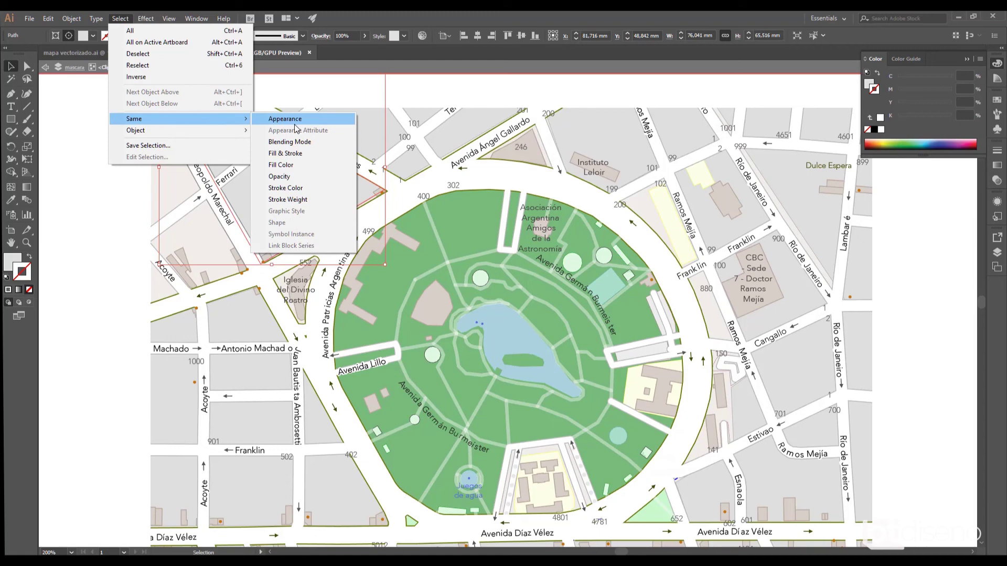
pyautogui.click(291, 168)
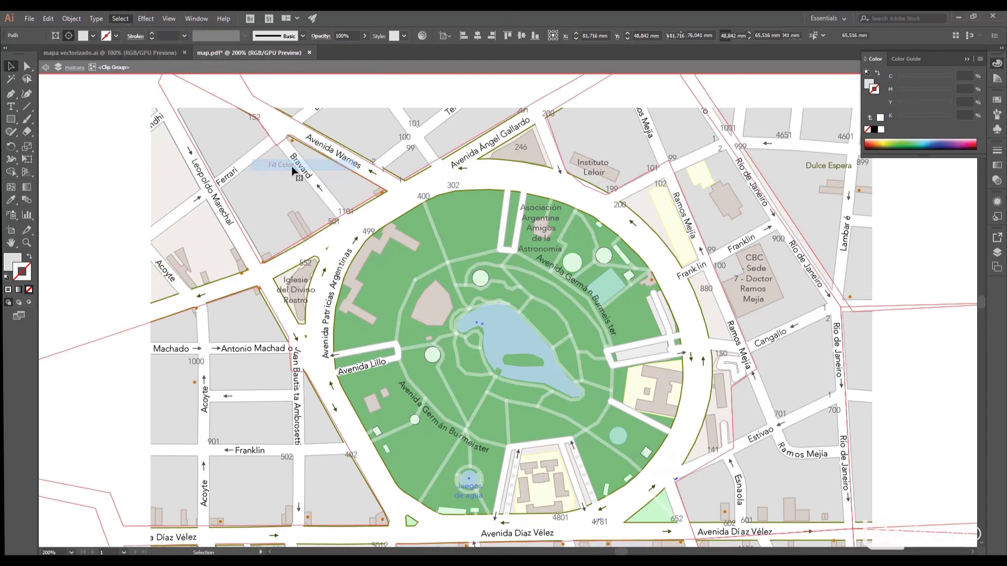
pyautogui.click(868, 83)
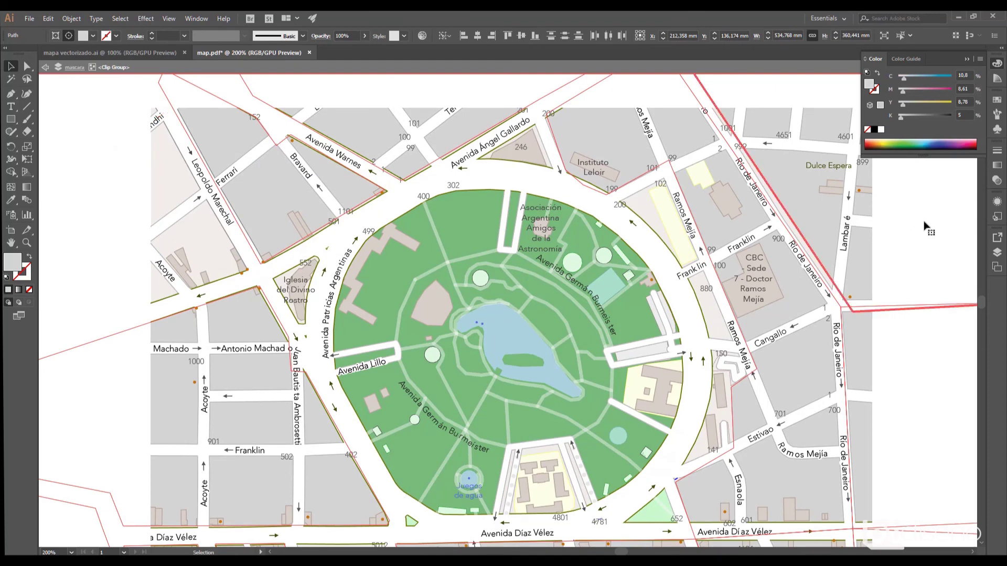
pyautogui.click(45, 70)
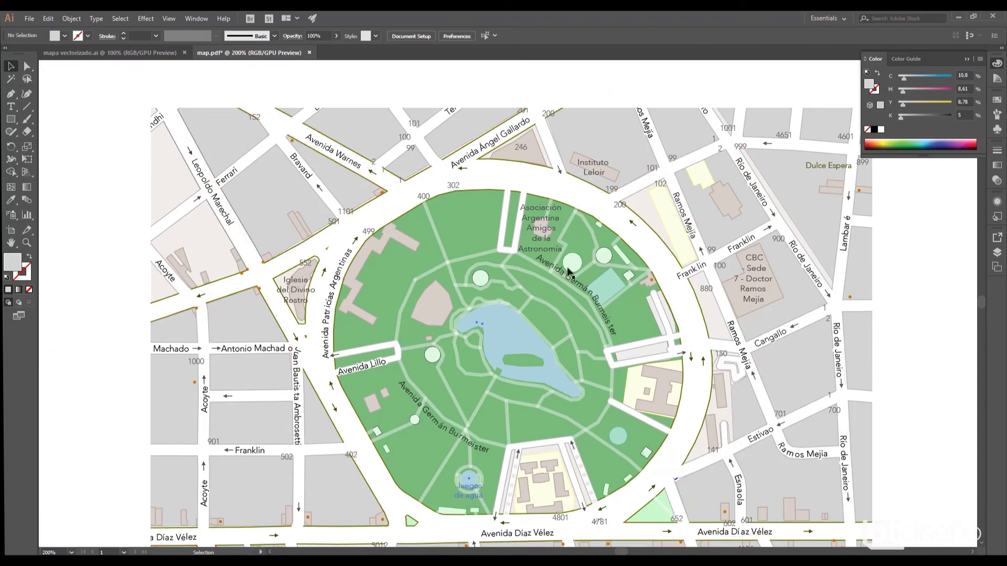
# - View the artboard at 100% and pan to centre the restyled map
pyautogui.hotkey('ctrl', '1')
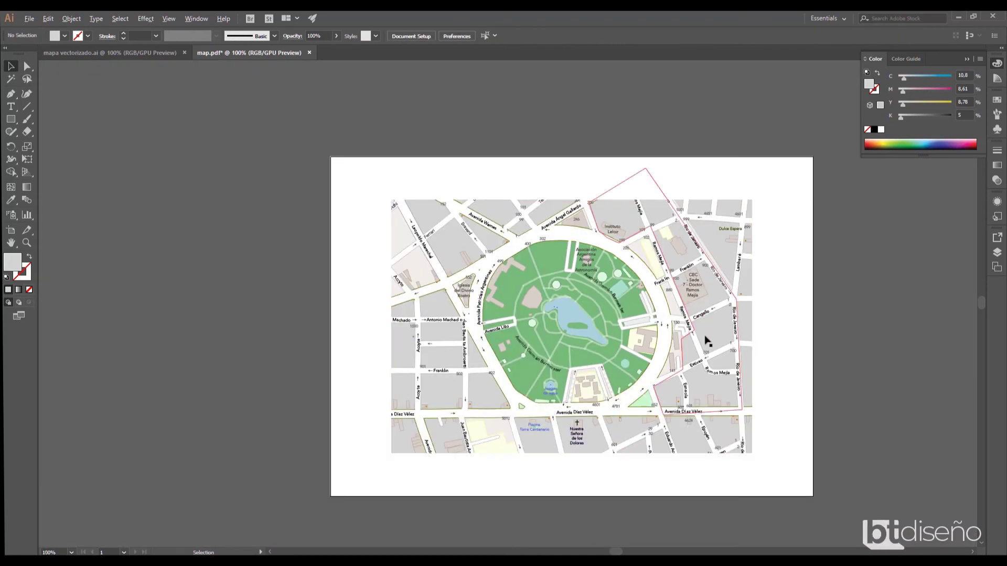
pyautogui.moveTo(697, 343); pyautogui.dragTo(634, 330)
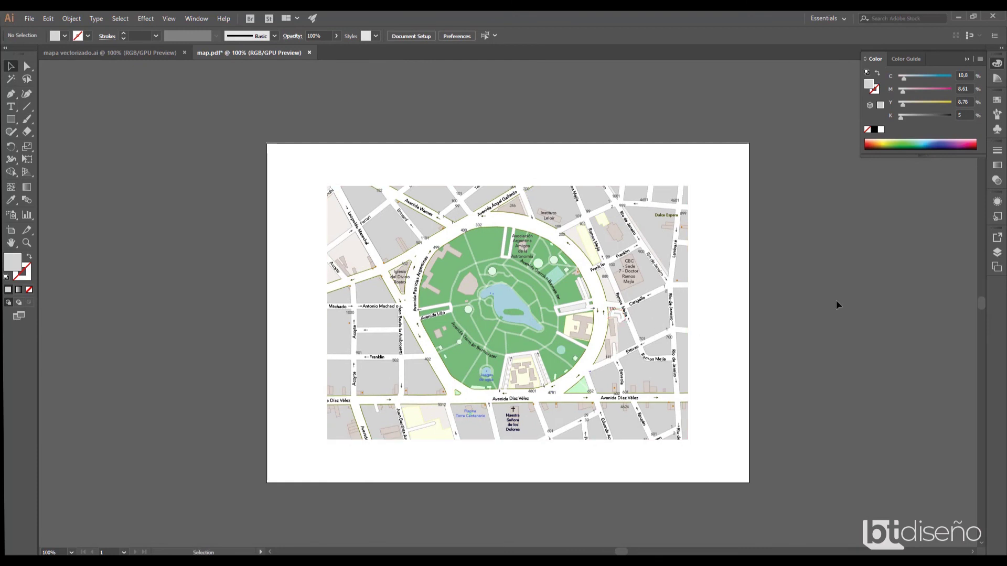